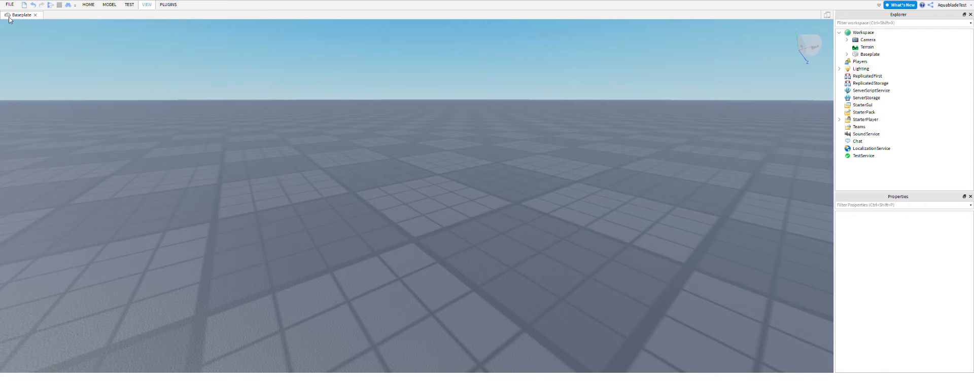
Show the Asset Manager briefly and close it again.
{"action": "left_click", "coordinate": [68, 18]}
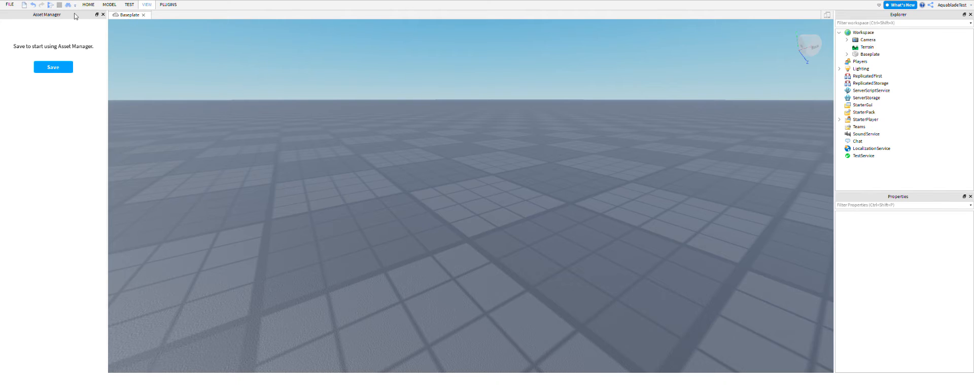
{"action": "left_click", "coordinate": [103, 14]}
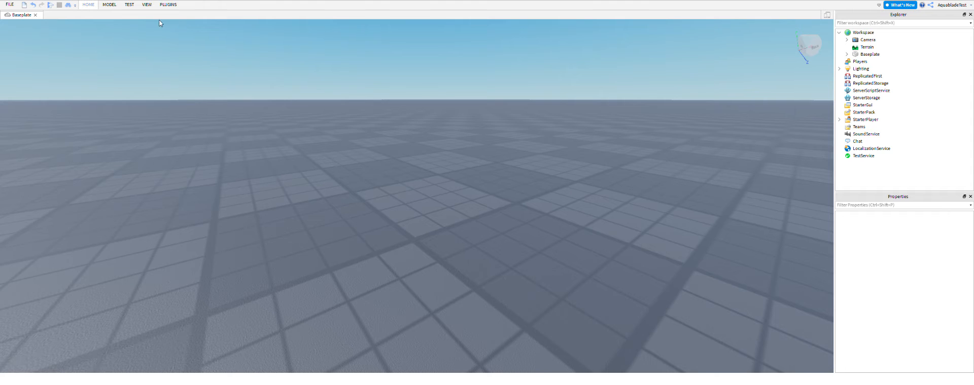
Insert a block part and move it freely across the baseplate with the Select tool.
{"action": "left_click", "coordinate": [212, 20]}
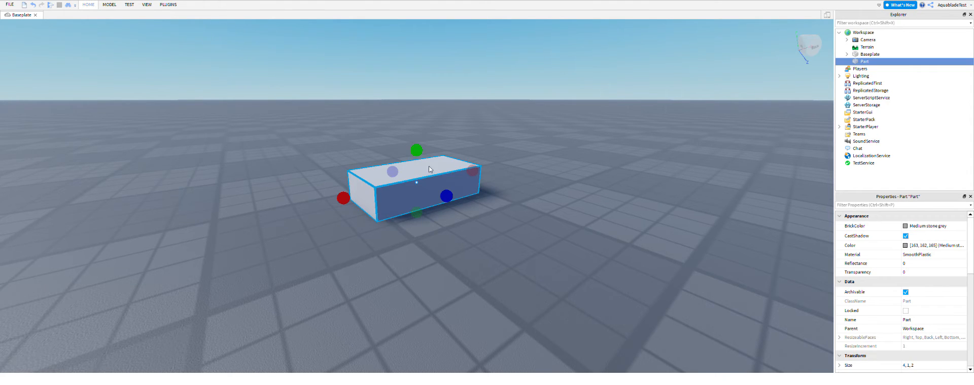
{"action": "left_click_drag", "start_coordinate": [421, 178], "coordinate": [474, 206]}
{"action": "left_click", "coordinate": [85, 6]}
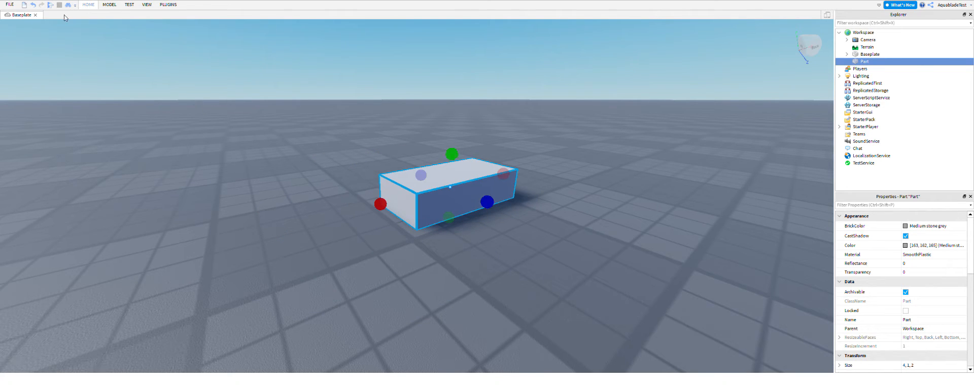
{"action": "left_click", "coordinate": [65, 21]}
{"action": "left_click", "coordinate": [243, 136]}
{"action": "left_click_drag", "start_coordinate": [463, 185], "coordinate": [450, 211]}
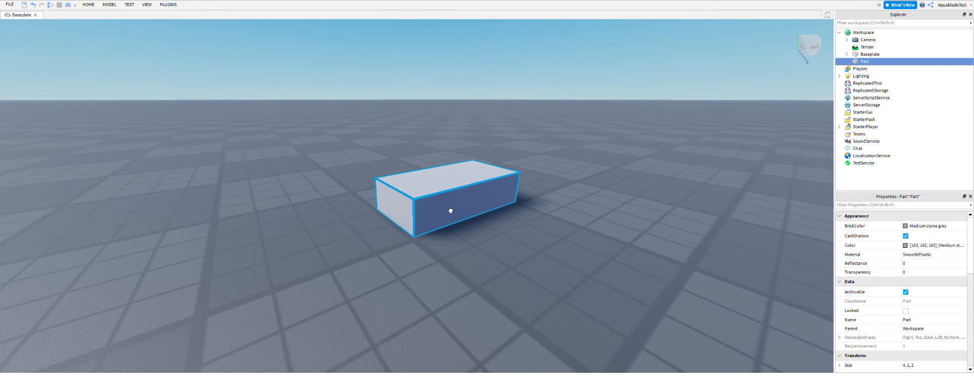
Reposition the part along its axes with the Move tool, shifting it sideways and vertically.
{"action": "key", "text": "d"}
{"action": "right_click_drag", "start_coordinate": [522, 209], "coordinate": [510, 197]}
{"action": "key", "text": "d"}
{"action": "key", "text": "d"}
{"action": "key", "text": "w"}
{"action": "key", "text": "a"}
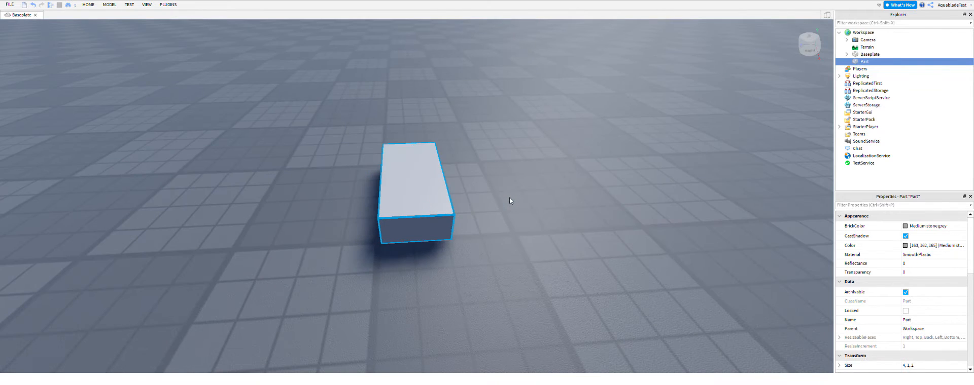
{"action": "left_click", "coordinate": [404, 274]}
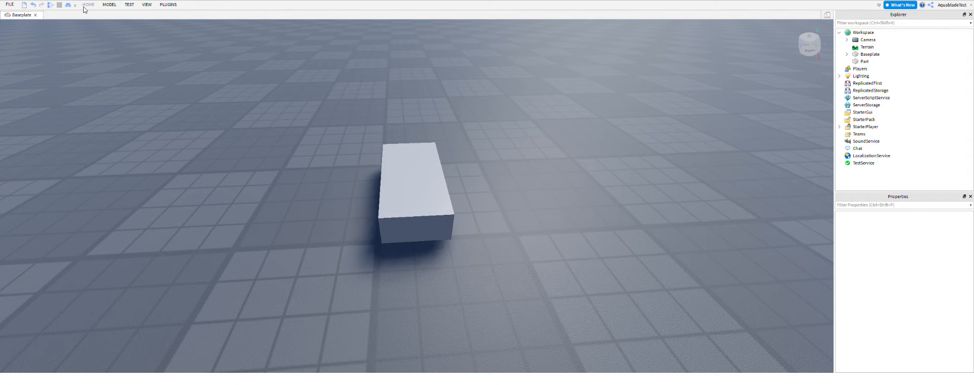
{"action": "left_click", "coordinate": [438, 179]}
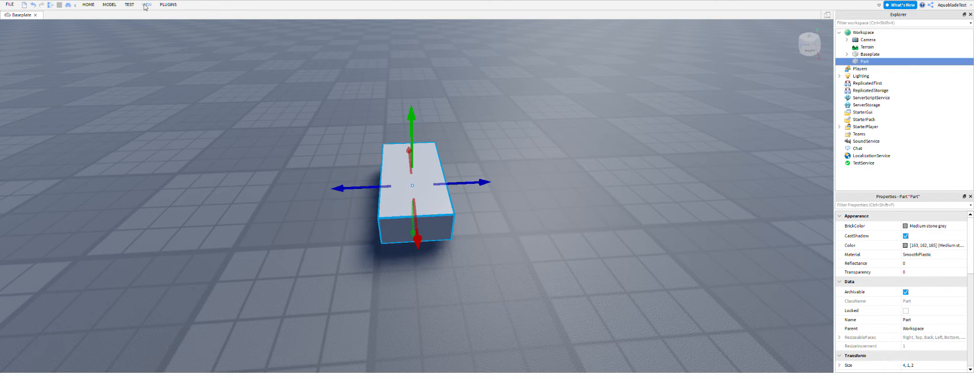
{"action": "left_click_drag", "start_coordinate": [491, 198], "coordinate": [535, 209]}
{"action": "mouse_move", "coordinate": [519, 99]}
{"action": "left_mouse_down"}
{"action": "mouse_move", "coordinate": [541, 96]}
{"action": "mouse_move", "coordinate": [500, 114]}
{"action": "mouse_move", "coordinate": [529, 101]}
{"action": "left_mouse_up"}
{"action": "left_click", "coordinate": [634, 160]}
{"action": "left_click_drag", "start_coordinate": [534, 175], "coordinate": [449, 195]}
Slide the part freely to another spot on the baseplate with the Select tool.
{"action": "left_click", "coordinate": [89, 5]}
{"action": "left_click", "coordinate": [52, 21]}
{"action": "left_click_drag", "start_coordinate": [421, 203], "coordinate": [490, 199]}
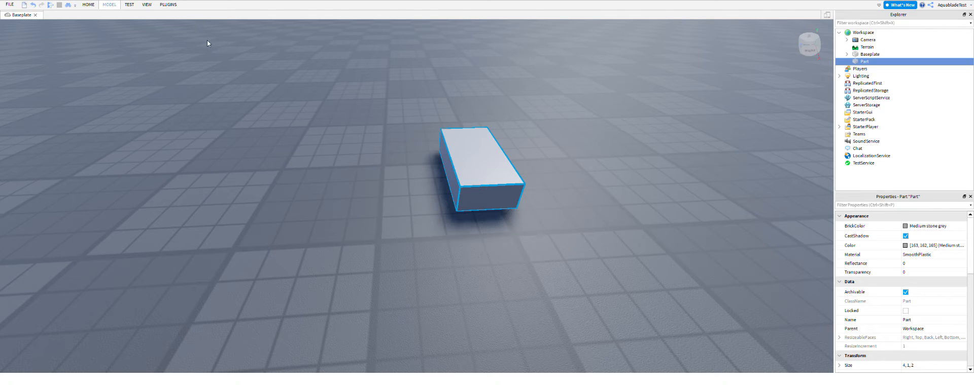
Shift the part lengthwise and slightly sideways with the Move tool, and deselect it.
{"action": "left_click", "coordinate": [301, 94]}
{"action": "left_click", "coordinate": [489, 192]}
{"action": "left_click", "coordinate": [85, 5]}
{"action": "key", "text": "ctrl+2"}
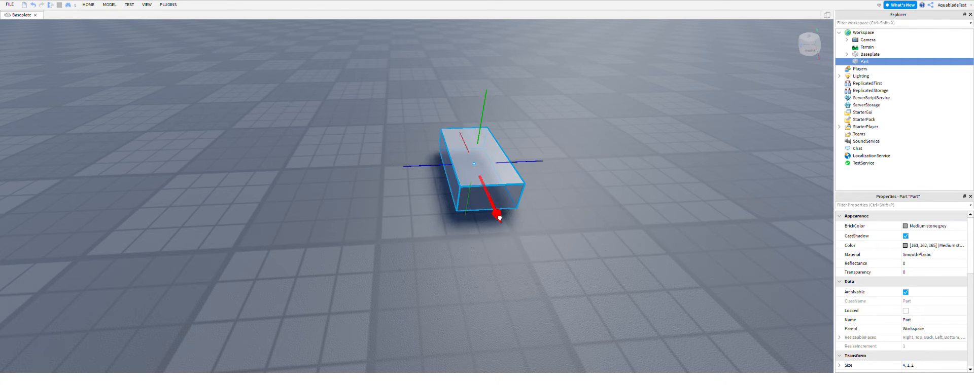
{"action": "left_click_drag", "start_coordinate": [501, 218], "coordinate": [525, 233]}
{"action": "mouse_move", "coordinate": [420, 184]}
{"action": "left_mouse_down"}
{"action": "mouse_move", "coordinate": [400, 185]}
{"action": "mouse_move", "coordinate": [413, 188]}
{"action": "left_mouse_up"}
{"action": "left_click", "coordinate": [591, 234]}
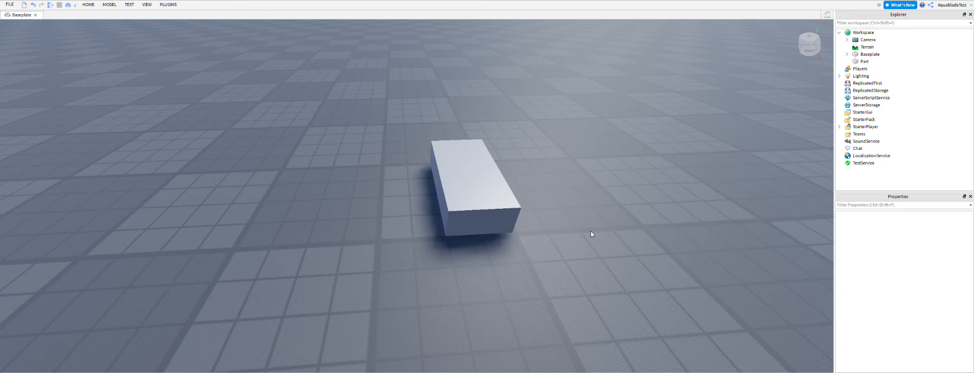
Scale the part's length and width to about 3.9 by 3.8 studs.
{"action": "right_click_drag", "start_coordinate": [540, 202], "coordinate": [540, 203]}
{"action": "key", "text": "w"}
{"action": "key", "text": "a"}
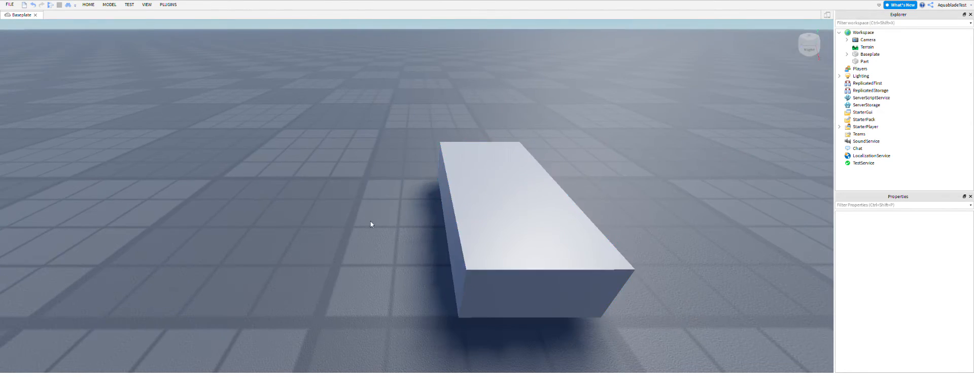
{"action": "left_click", "coordinate": [495, 234]}
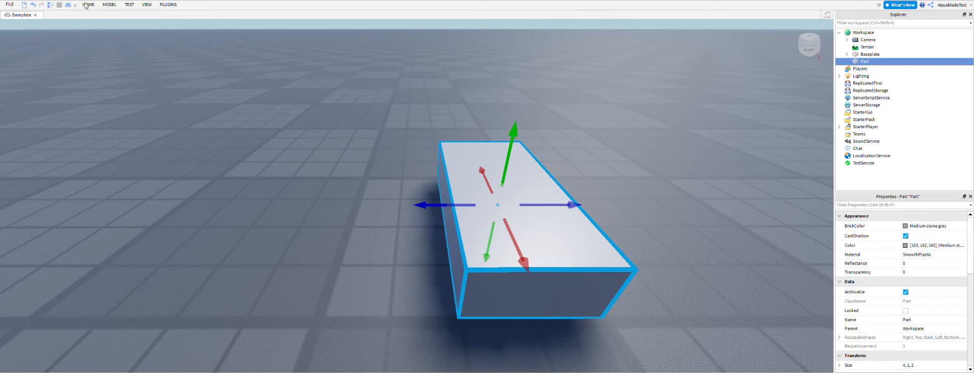
{"action": "key", "text": "ctrl+3"}
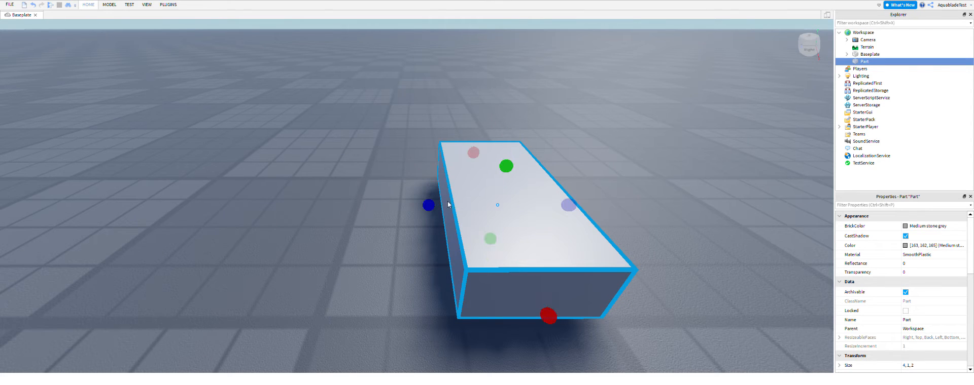
{"action": "left_click_drag", "start_coordinate": [428, 206], "coordinate": [331, 206]}
{"action": "left_click_drag", "start_coordinate": [468, 314], "coordinate": [452, 323]}
Flatten the part with the Scale tool and raise its height back up to about 1.4 studs.
{"action": "left_click_drag", "start_coordinate": [450, 166], "coordinate": [429, 282]}
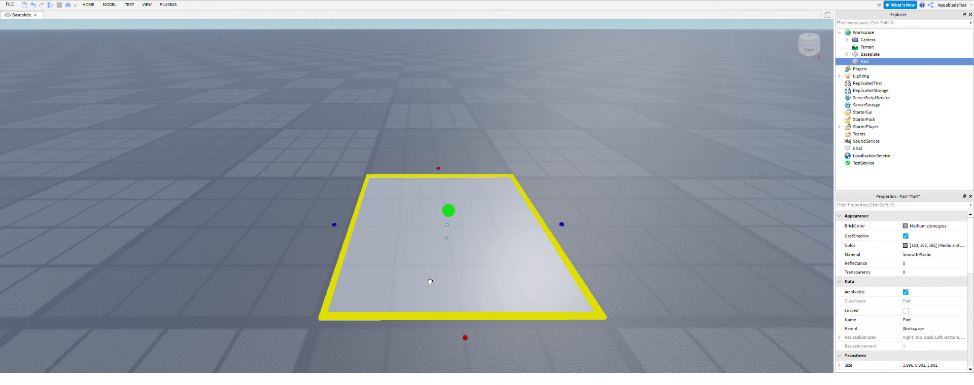
{"action": "left_click_drag", "start_coordinate": [452, 239], "coordinate": [455, 216]}
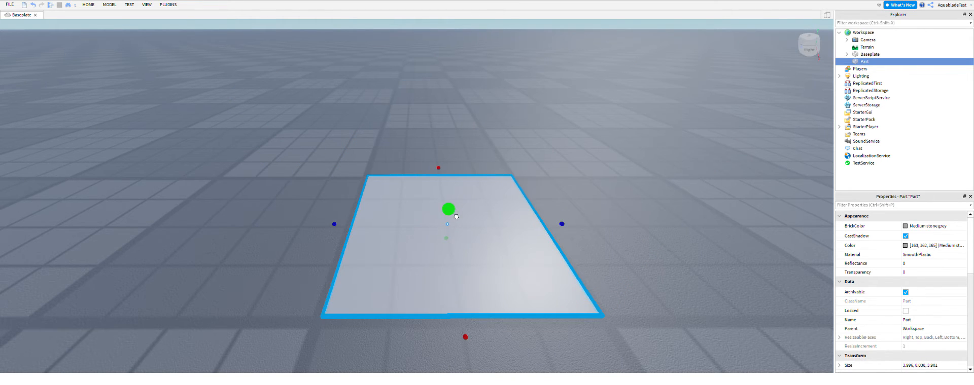
{"action": "right_click_drag", "start_coordinate": [493, 221], "coordinate": [493, 222]}
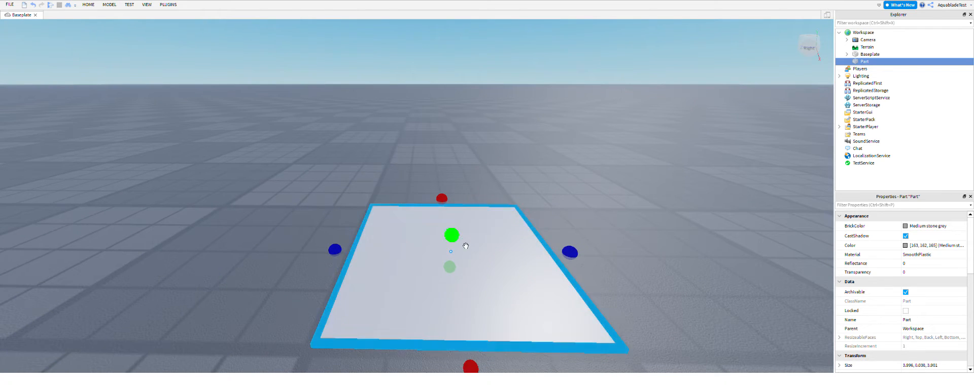
{"action": "left_click_drag", "start_coordinate": [464, 244], "coordinate": [474, 178]}
{"action": "left_click", "coordinate": [641, 130]}
Turn the part with the Rotate tool and deselect it.
{"action": "key", "text": "a"}
{"action": "right_click_drag", "start_coordinate": [604, 154], "coordinate": [600, 154]}
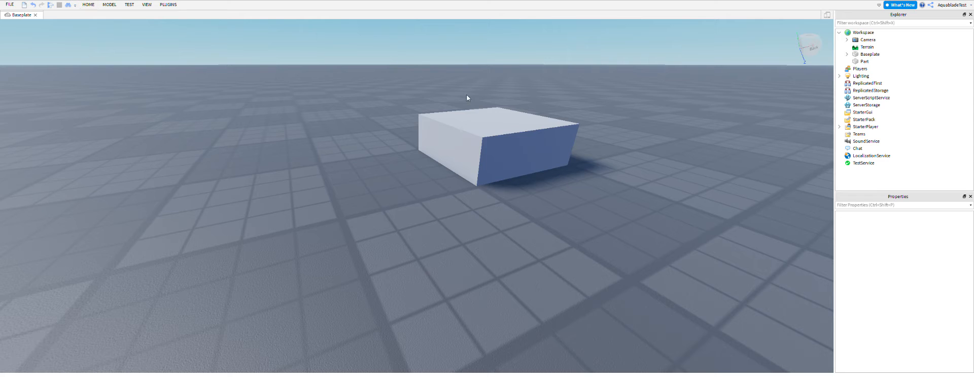
{"action": "left_click", "coordinate": [489, 160]}
{"action": "mouse_move", "coordinate": [487, 158]}
{"action": "left_mouse_down"}
{"action": "mouse_move", "coordinate": [611, 113]}
{"action": "mouse_move", "coordinate": [565, 244]}
{"action": "mouse_move", "coordinate": [615, 107]}
{"action": "mouse_move", "coordinate": [304, 91]}
{"action": "mouse_move", "coordinate": [409, 124]}
{"action": "mouse_move", "coordinate": [370, 213]}
{"action": "mouse_move", "coordinate": [446, 203]}
{"action": "mouse_move", "coordinate": [527, 157]}
{"action": "mouse_move", "coordinate": [476, 167]}
{"action": "left_mouse_up"}
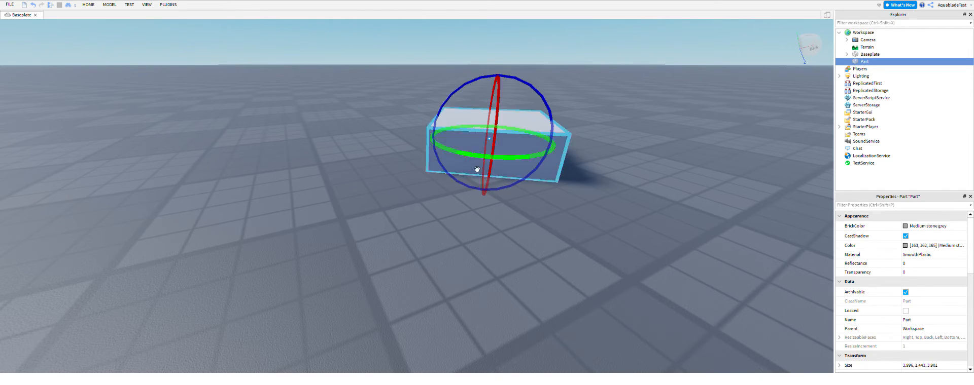
{"action": "left_click", "coordinate": [598, 228]}
Select the part again and rotate it a second time.
{"action": "mouse_move", "coordinate": [573, 223]}
{"action": "right_mouse_down"}
{"action": "mouse_move", "coordinate": [584, 231]}
{"action": "mouse_move", "coordinate": [573, 223]}
{"action": "right_mouse_up"}
{"action": "key", "text": "w"}
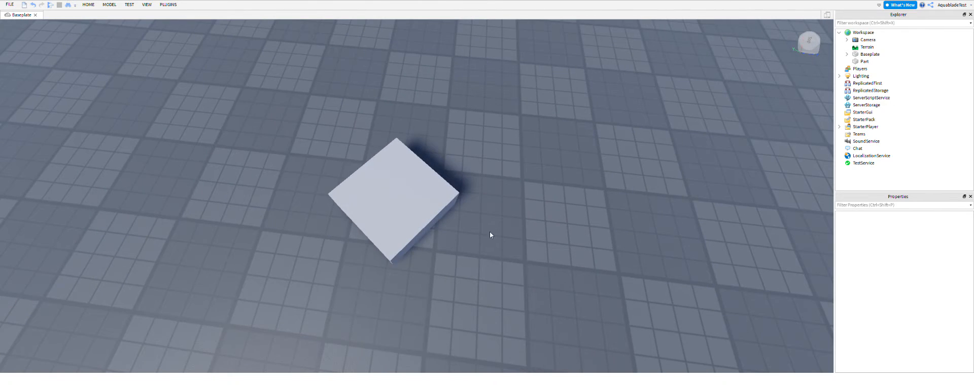
{"action": "left_click", "coordinate": [413, 226]}
{"action": "left_click_drag", "start_coordinate": [419, 223], "coordinate": [430, 203]}
Give the part the Foil material and the Br. yellowish green colour, and deselect it.
{"action": "right_click_drag", "start_coordinate": [421, 199], "coordinate": [421, 199]}
{"action": "key", "text": "w"}
{"action": "key", "text": "s"}
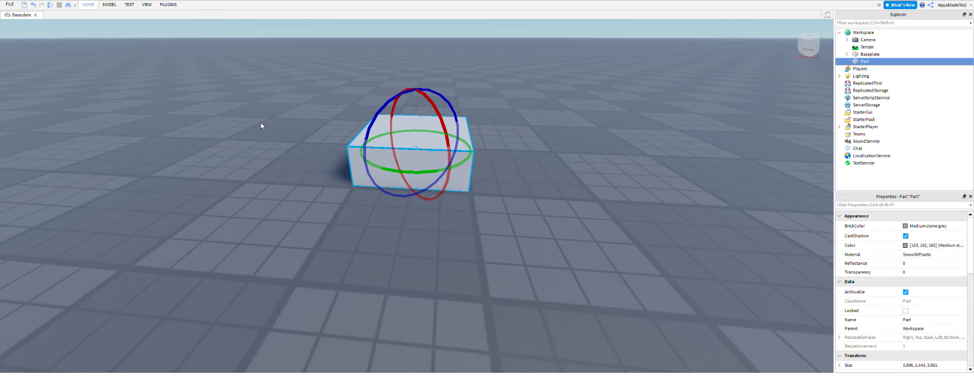
{"action": "left_click", "coordinate": [276, 212]}
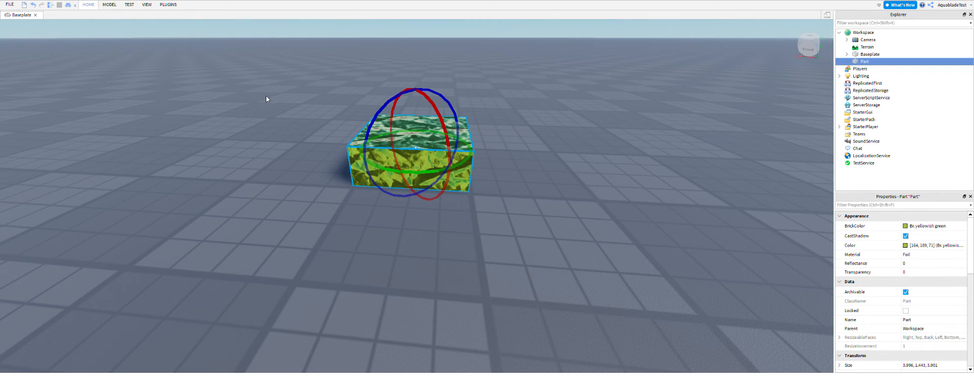
{"action": "left_click", "coordinate": [373, 198]}
Examine the recoloured foil part from several sides and select it.
{"action": "right_click_drag", "start_coordinate": [327, 200], "coordinate": [325, 194]}
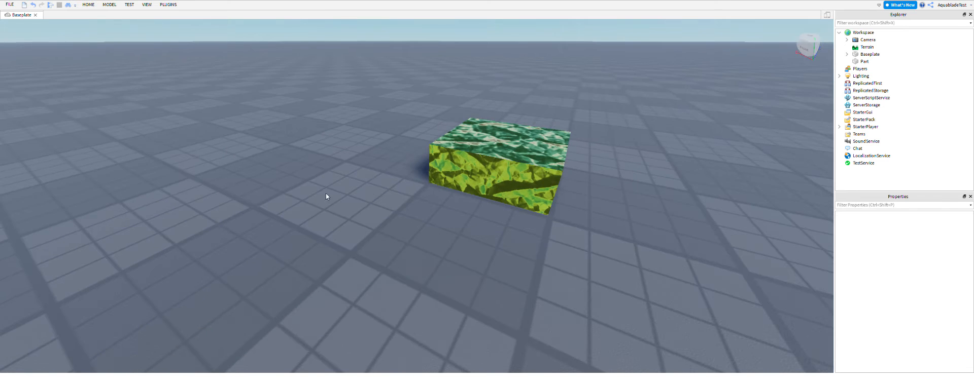
{"action": "left_click_drag", "start_coordinate": [554, 185], "coordinate": [511, 324]}
{"action": "left_click", "coordinate": [572, 241]}
{"action": "right_click_drag", "start_coordinate": [572, 241], "coordinate": [536, 269]}
{"action": "key", "text": "s"}
{"action": "key", "text": "w"}
{"action": "key", "text": "d"}
{"action": "key", "text": "w"}
{"action": "key", "text": "s"}
{"action": "key", "text": "s"}
{"action": "right_click_drag", "start_coordinate": [460, 288], "coordinate": [459, 288]}
{"action": "key", "text": "w"}
{"action": "key", "text": "d"}
{"action": "left_click", "coordinate": [522, 218]}
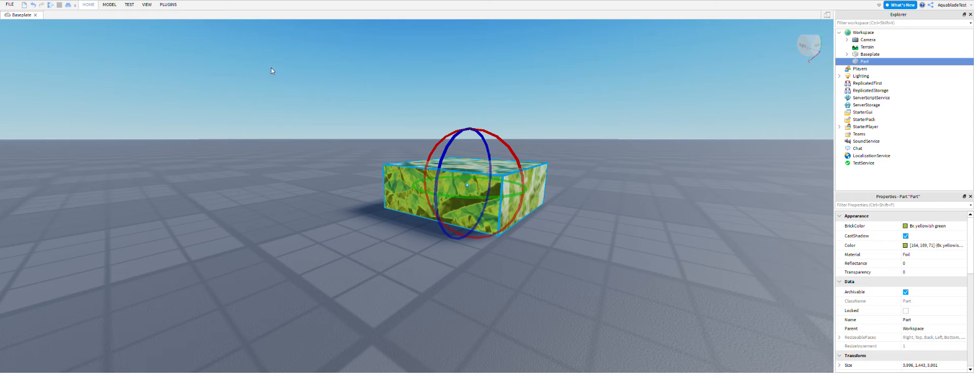
Playtest the place by walking and jumping the character around the baseplate, and stop the test.
{"action": "key", "text": "F5"}
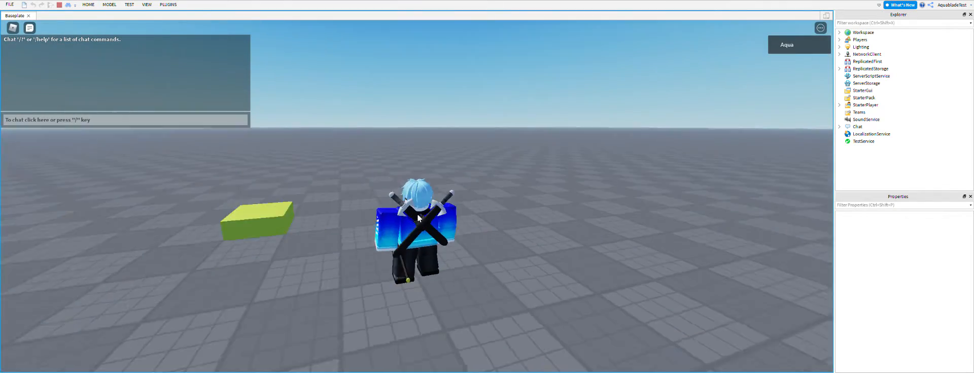
{"action": "key", "text": "a"}
{"action": "right_click_drag", "start_coordinate": [417, 214], "coordinate": [417, 219]}
{"action": "key", "text": "s"}
{"action": "key", "text": "a"}
{"action": "key", "text": "w"}
{"action": "key", "text": "d"}
{"action": "key", "text": "space"}
{"action": "key", "text": "a"}
{"action": "key", "text": "d"}
{"action": "key", "text": "w"}
{"action": "key", "text": "s"}
{"action": "key", "text": "d"}
{"action": "key", "text": "d"}
{"action": "key", "text": "a"}
{"action": "left_click", "coordinate": [59, 5]}
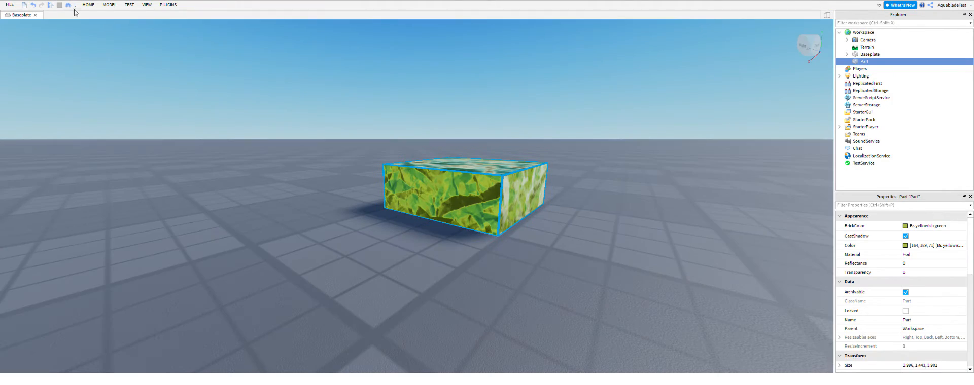
Scale the part into a tall, narrow block about 2 by 4.2 by 2.1 studs.
{"action": "key", "text": "ctrl+3"}
{"action": "left_click_drag", "start_coordinate": [537, 203], "coordinate": [432, 191]}
{"action": "left_click_drag", "start_coordinate": [341, 199], "coordinate": [381, 187]}
{"action": "left_click_drag", "start_coordinate": [413, 146], "coordinate": [413, 58]}
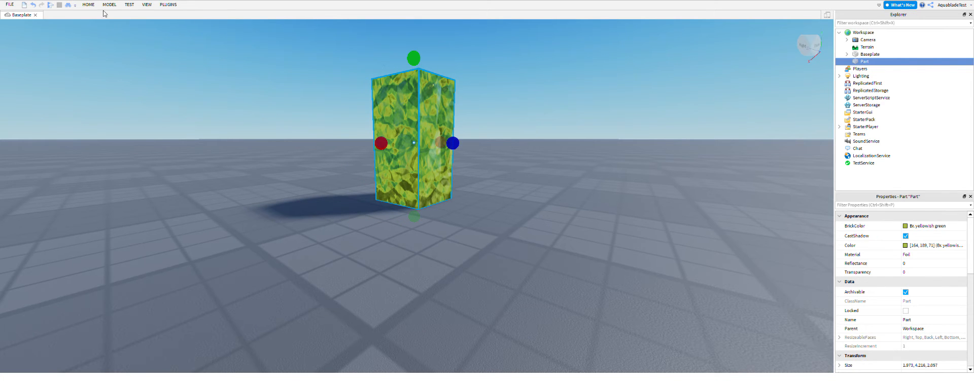
Run a playtest, walk the character into the tall block, and stop the test.
{"action": "left_click", "coordinate": [50, 5]}
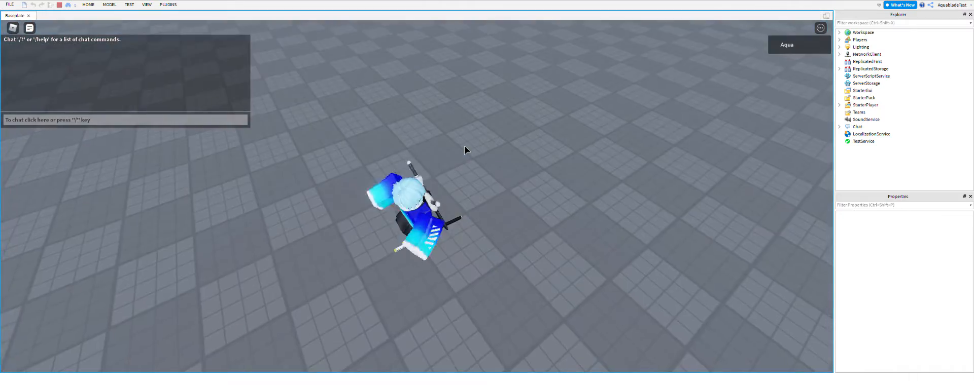
{"action": "key", "text": "w"}
{"action": "right_click_drag", "start_coordinate": [464, 146], "coordinate": [464, 146]}
{"action": "key", "text": "s"}
{"action": "key", "text": "w"}
{"action": "key", "text": "s"}
{"action": "key", "text": "w"}
{"action": "key", "text": "s"}
{"action": "mouse_move", "coordinate": [235, 78]}
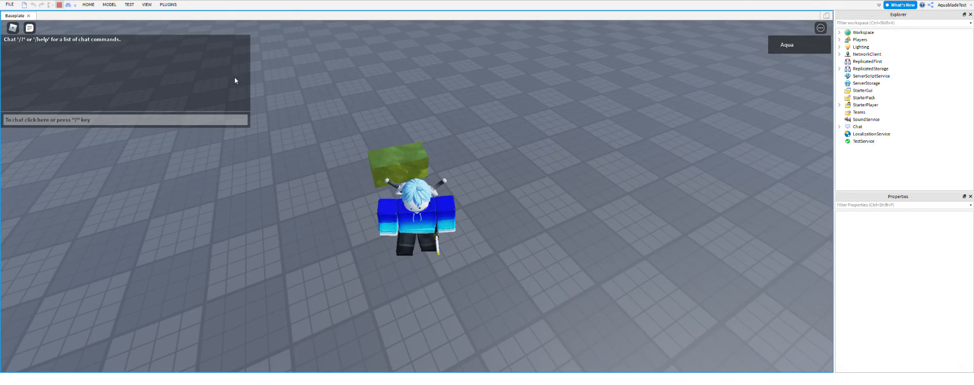
{"action": "key", "text": "shift+F5"}
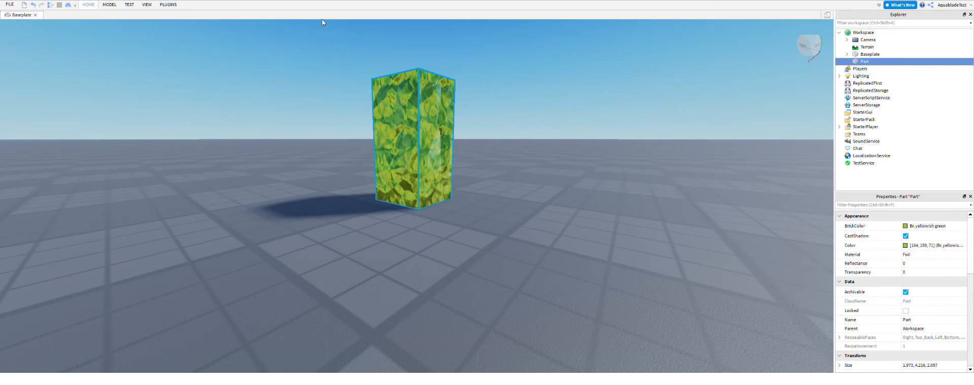
Playtest the place, push the tall block around the baseplate by walking the character against it, and stop the test.
{"action": "key", "text": "F5"}
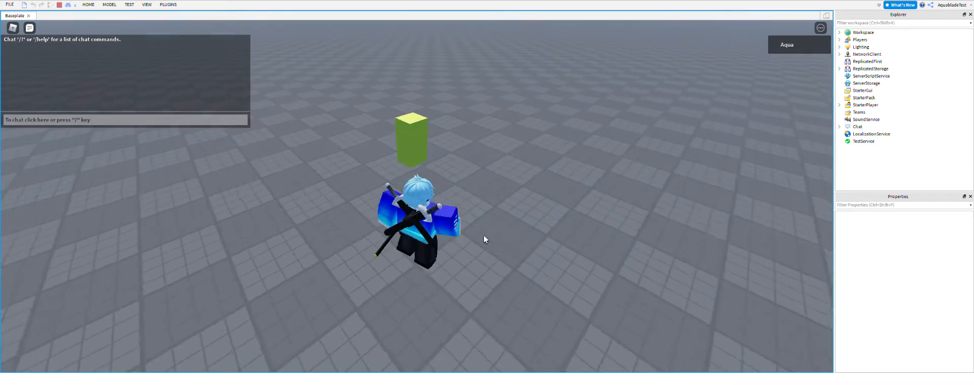
{"action": "key", "text": "w"}
{"action": "right_click_drag", "start_coordinate": [484, 236], "coordinate": [483, 236]}
{"action": "key", "text": "s"}
{"action": "key", "text": "a"}
{"action": "key", "text": "d"}
{"action": "key", "text": "a"}
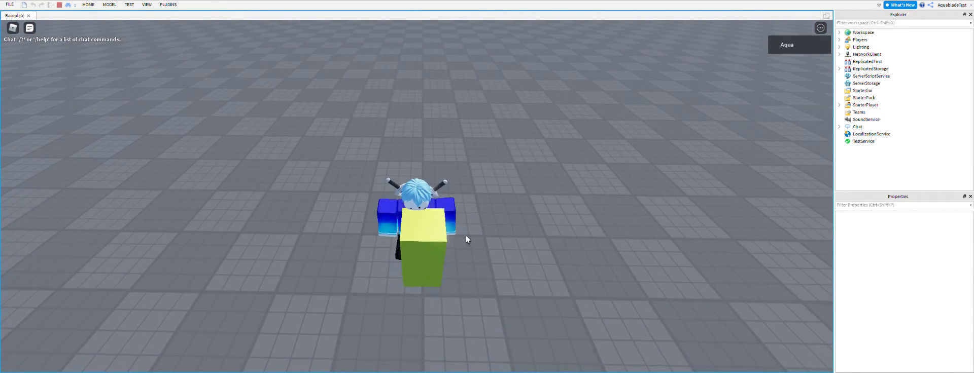
{"action": "key", "text": "a"}
{"action": "key", "text": "s"}
{"action": "key", "text": "d"}
{"action": "key", "text": "w"}
{"action": "key", "text": "a"}
{"action": "key", "text": "s"}
{"action": "key", "text": "d"}
{"action": "key", "text": "w"}
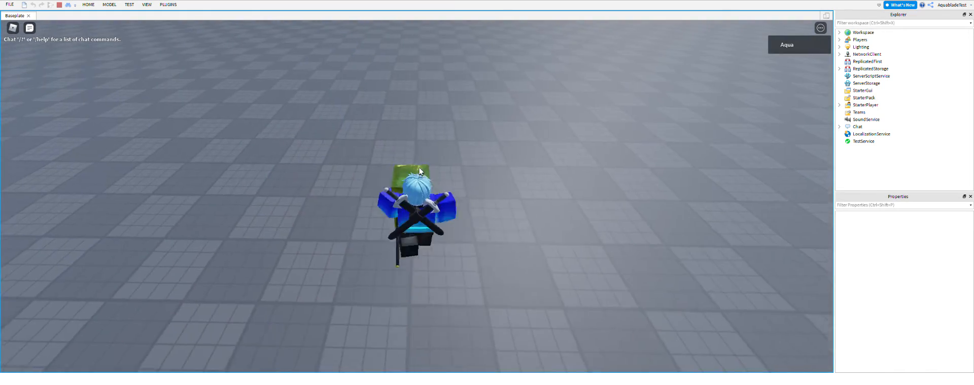
{"action": "key", "text": "a"}
{"action": "key", "text": "w"}
{"action": "key", "text": "d"}
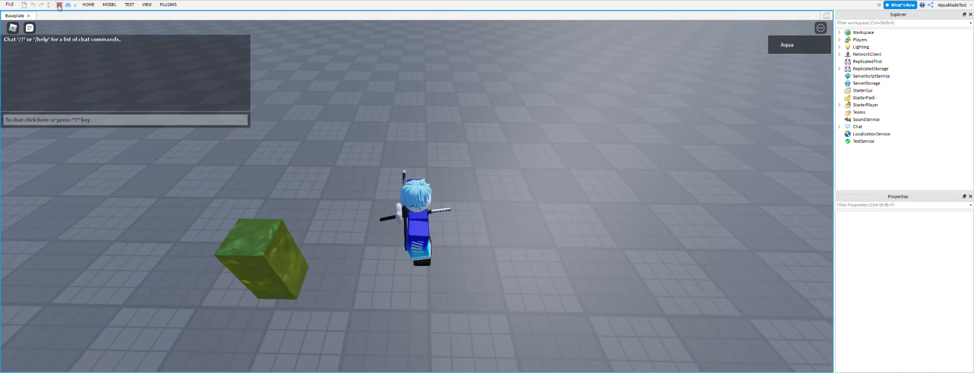
{"action": "key", "text": "s"}
{"action": "key", "text": "a"}
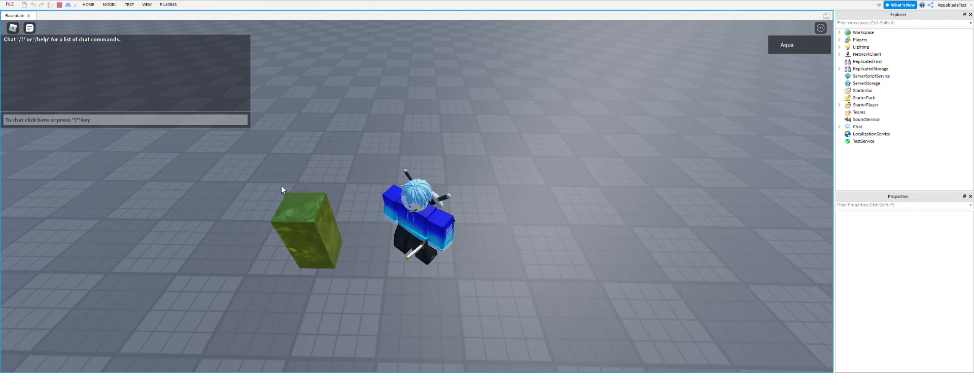
{"action": "left_click", "coordinate": [59, 6]}
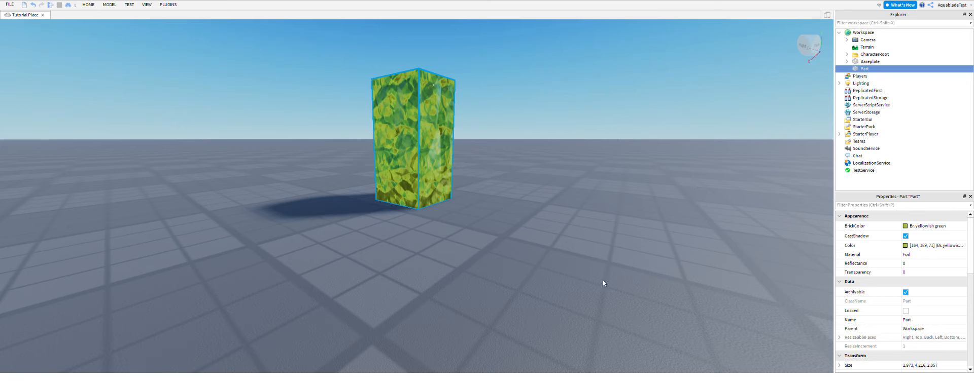
Playtest Tutorial Place, walk and jump the character near the block, and end the test.
{"action": "left_click", "coordinate": [50, 4]}
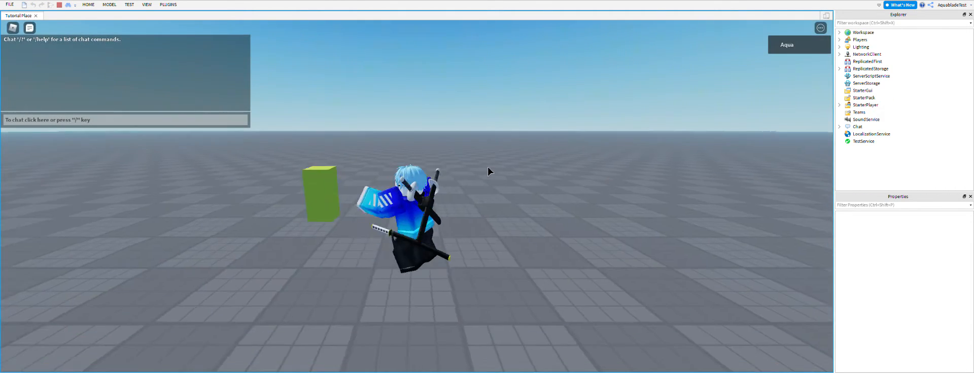
{"action": "key", "text": "w"}
{"action": "key", "text": "d"}
{"action": "right_click_drag", "start_coordinate": [457, 169], "coordinate": [453, 168]}
{"action": "key", "text": "s"}
{"action": "key", "text": "s"}
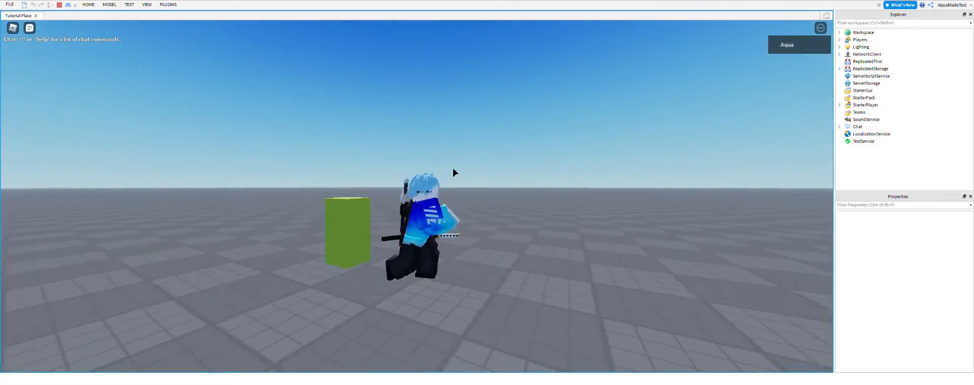
{"action": "key", "text": "space"}
{"action": "key", "text": "space"}
{"action": "key", "text": "shift+F5"}
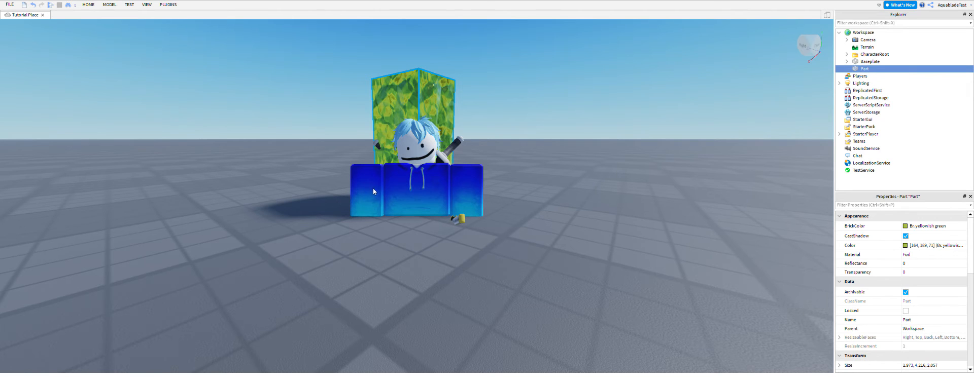
Run another playtest, move the character around the tall block while jumping, and stop it.
{"action": "left_click", "coordinate": [50, 5]}
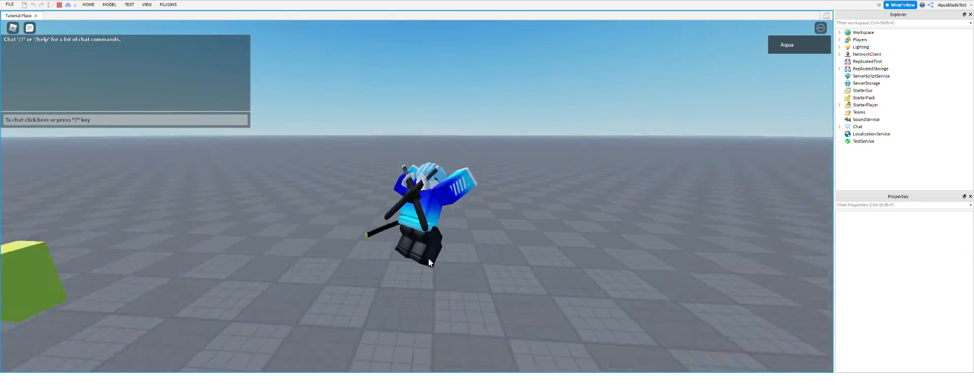
{"action": "key", "text": "w"}
{"action": "right_click_drag", "start_coordinate": [428, 260], "coordinate": [425, 259]}
{"action": "key", "text": "space"}
{"action": "key", "text": "a"}
{"action": "key", "text": "space"}
{"action": "key", "text": "s"}
{"action": "key", "text": "d"}
{"action": "key", "text": "a"}
{"action": "key", "text": "s"}
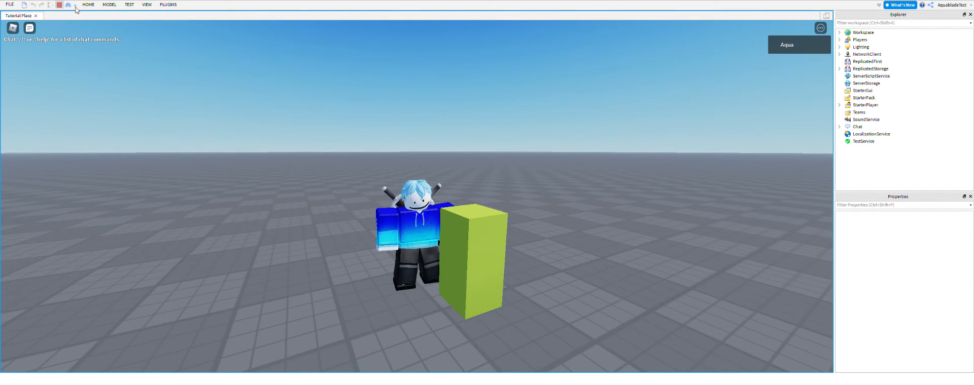
{"action": "left_click", "coordinate": [59, 4]}
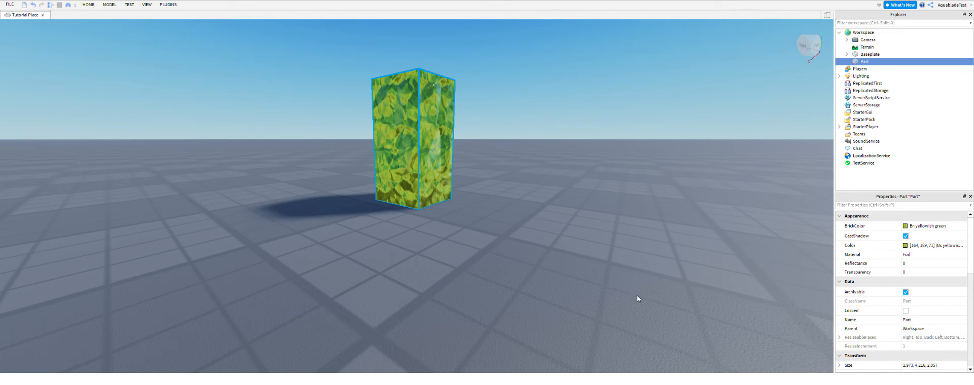
Start a short playtest, knock the block over with the character, walk away from it, and end the test.
{"action": "left_click", "coordinate": [50, 4]}
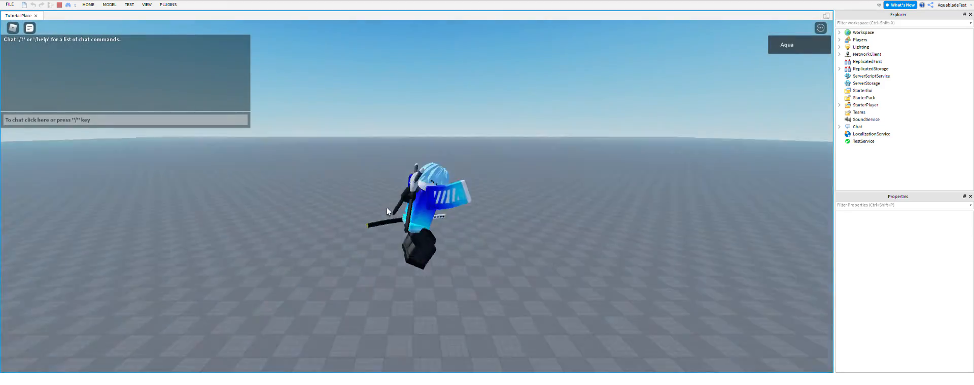
{"action": "right_click_drag", "start_coordinate": [387, 208], "coordinate": [386, 207]}
{"action": "key", "text": "w"}
{"action": "key", "text": "a"}
{"action": "key", "text": "s"}
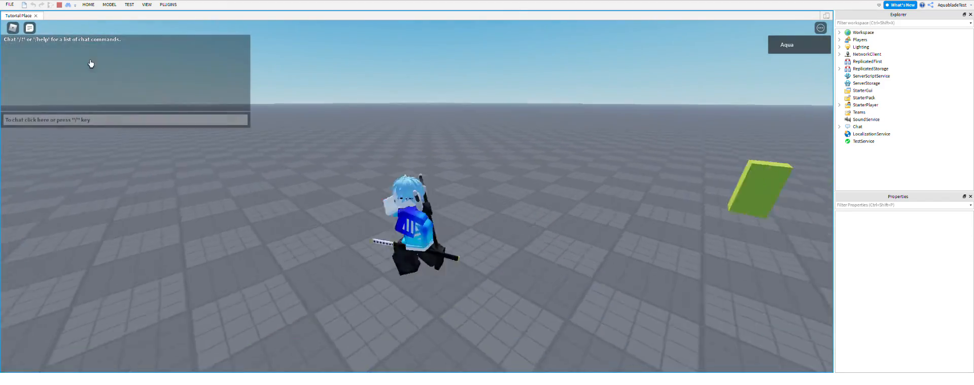
{"action": "key", "text": "w"}
{"action": "left_click", "coordinate": [60, 5]}
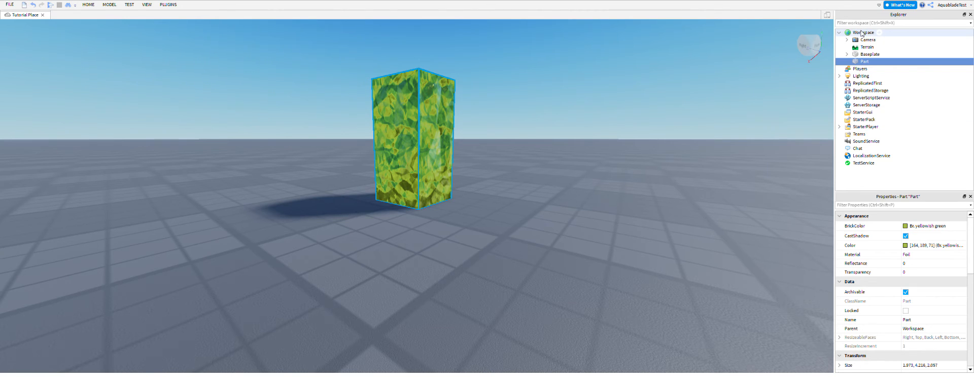
Examine the services from Players to TestService in the object hierarchy, and collapse and expand the Workspace.
{"action": "left_click_drag", "start_coordinate": [947, 73], "coordinate": [895, 171]}
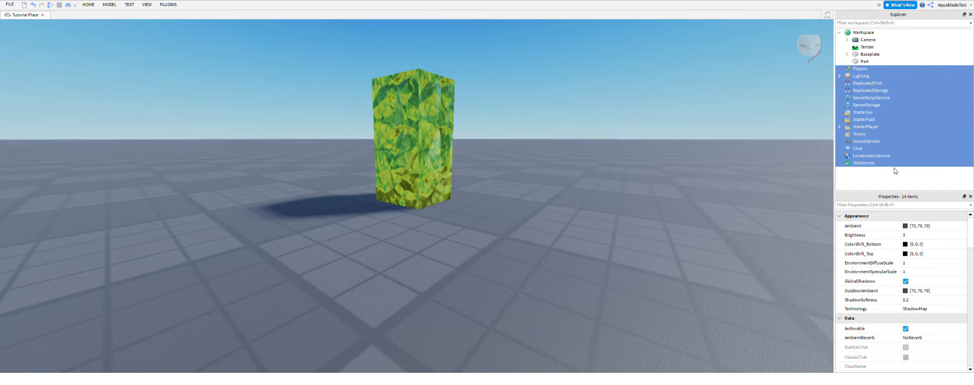
{"action": "left_click", "coordinate": [895, 171]}
{"action": "left_click", "coordinate": [840, 33]}
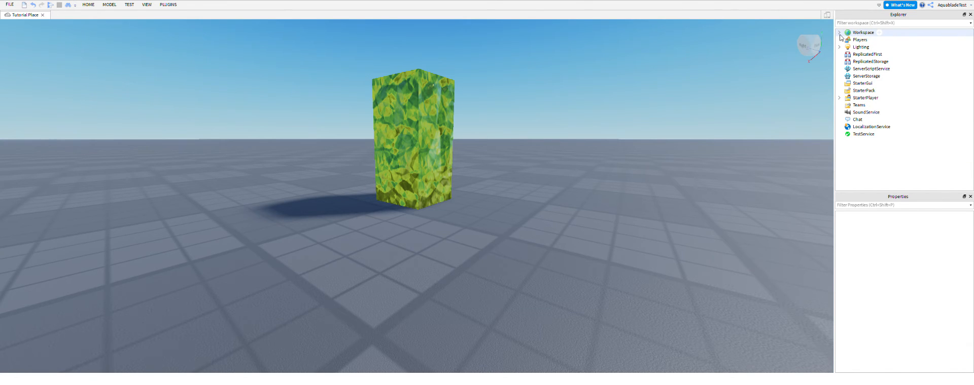
{"action": "left_click", "coordinate": [852, 33]}
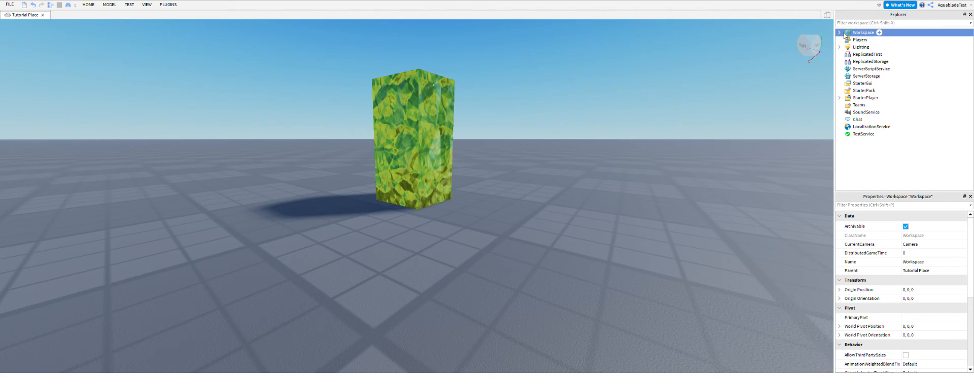
{"action": "left_click", "coordinate": [839, 33]}
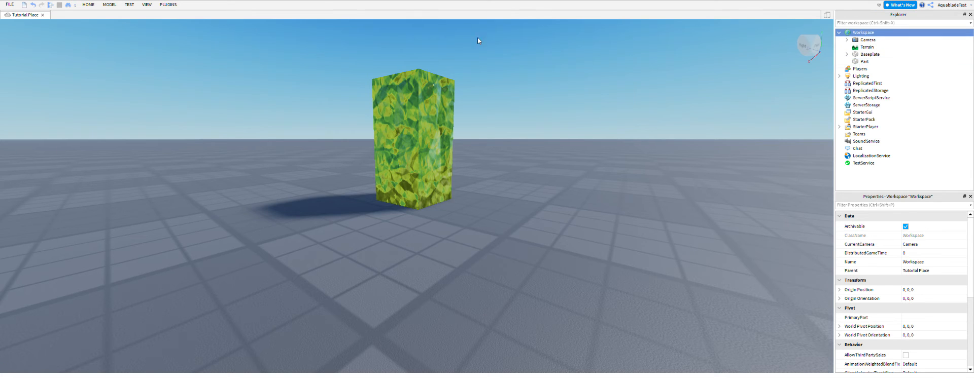
Select the part in the Workspace and rename it Joe.
{"action": "left_click", "coordinate": [862, 62]}
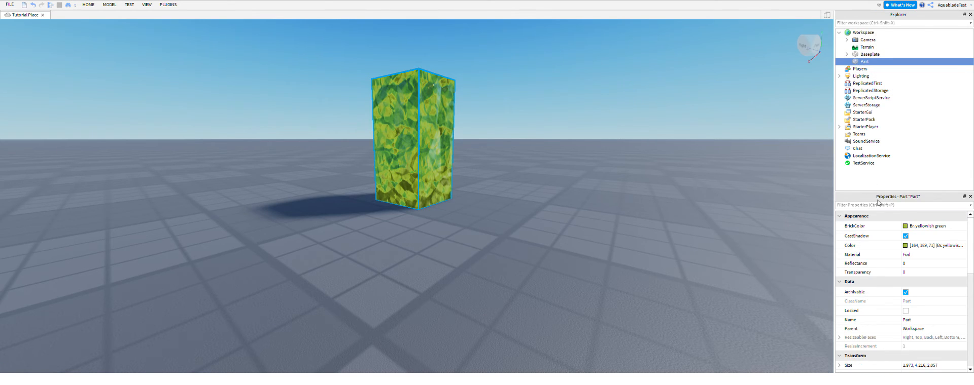
{"action": "left_click", "coordinate": [786, 205]}
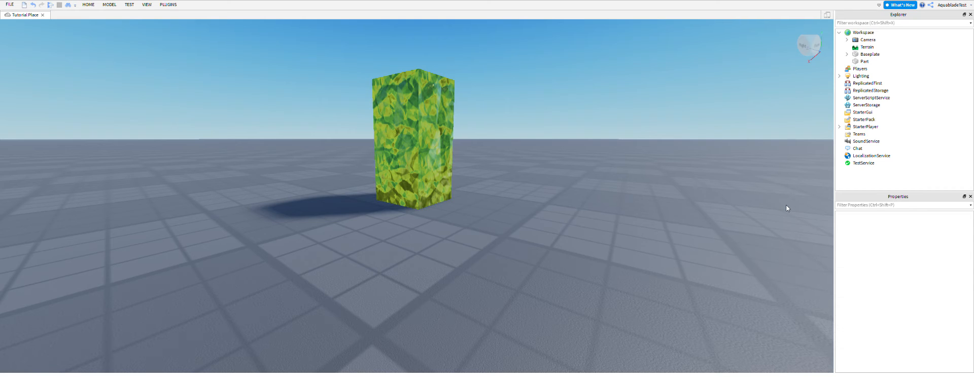
{"action": "left_click", "coordinate": [862, 62]}
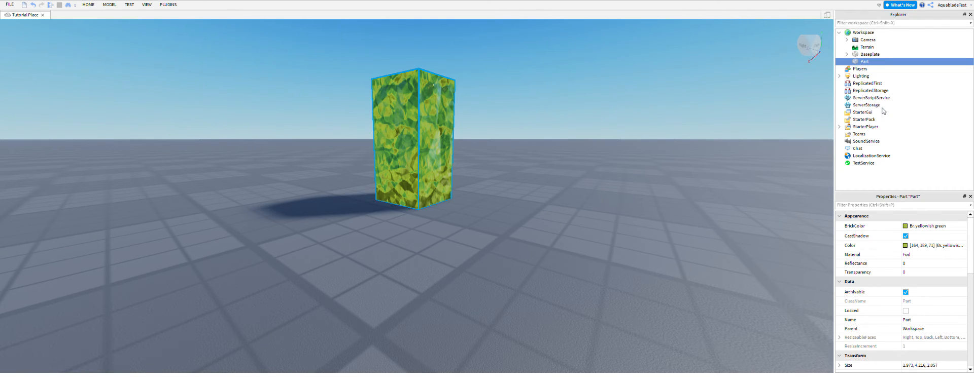
{"action": "key", "text": "F2"}
{"action": "key", "text": "BackSpace"}
{"action": "key", "text": "Return"}
Insert a Fire effect into the Joe part.
{"action": "mouse_move", "coordinate": [851, 62]}
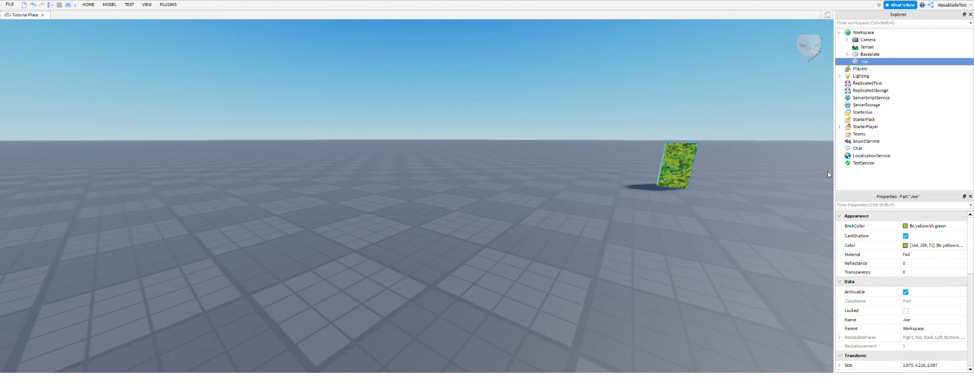
{"action": "right_click_drag", "start_coordinate": [749, 202], "coordinate": [749, 202]}
{"action": "right_click_drag", "start_coordinate": [652, 119], "coordinate": [653, 119]}
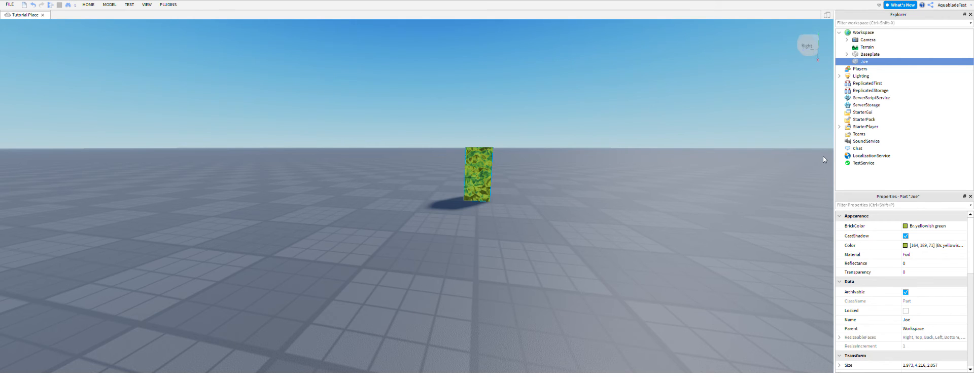
{"action": "left_click", "coordinate": [864, 89]}
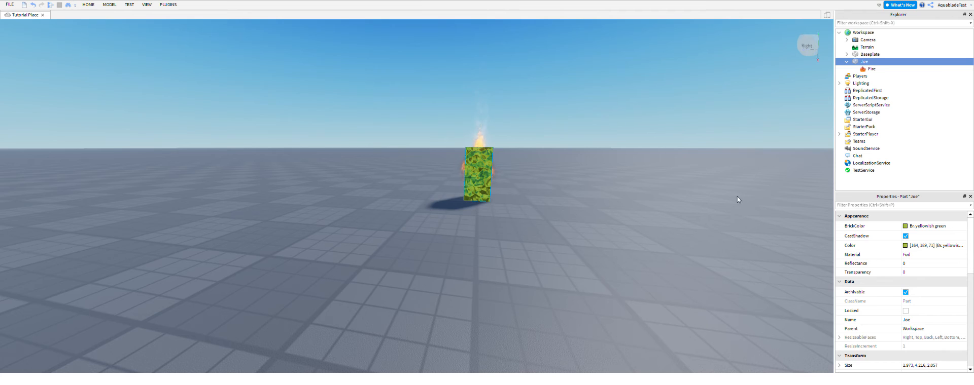
Set the Fire effect's main Color to olive green (141, 166, 16).
{"action": "left_click", "coordinate": [871, 69]}
{"action": "left_click", "coordinate": [867, 245]}
{"action": "left_click", "coordinate": [549, 134]}
Set the Fire effect's SecondaryColor to dark olive green (117, 139, 7).
{"action": "left_click_drag", "start_coordinate": [576, 165], "coordinate": [576, 153]}
{"action": "scroll", "coordinate": [564, 235], "scroll_direction": "up", "scroll_amount": 4}
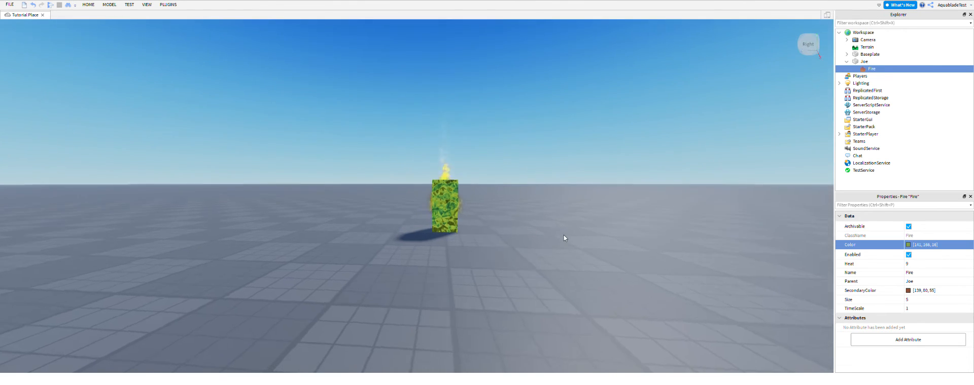
{"action": "scroll", "coordinate": [828, 226], "scroll_direction": "up", "scroll_amount": 2}
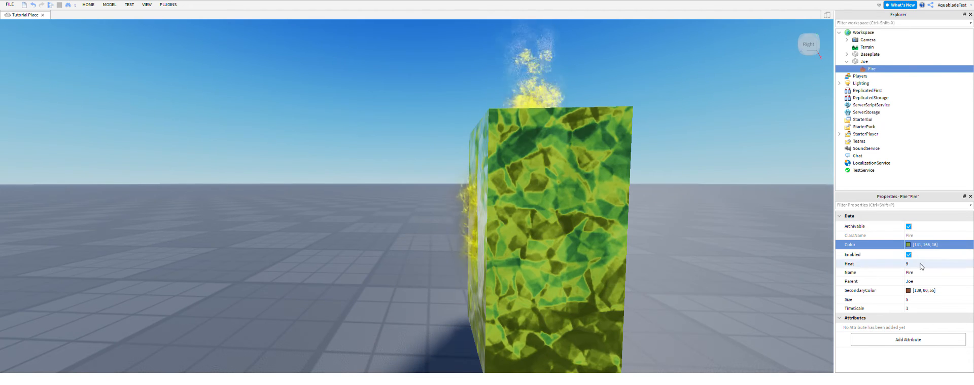
{"action": "left_click", "coordinate": [908, 291]}
{"action": "left_click", "coordinate": [563, 182]}
{"action": "left_click_drag", "start_coordinate": [563, 180], "coordinate": [549, 130]}
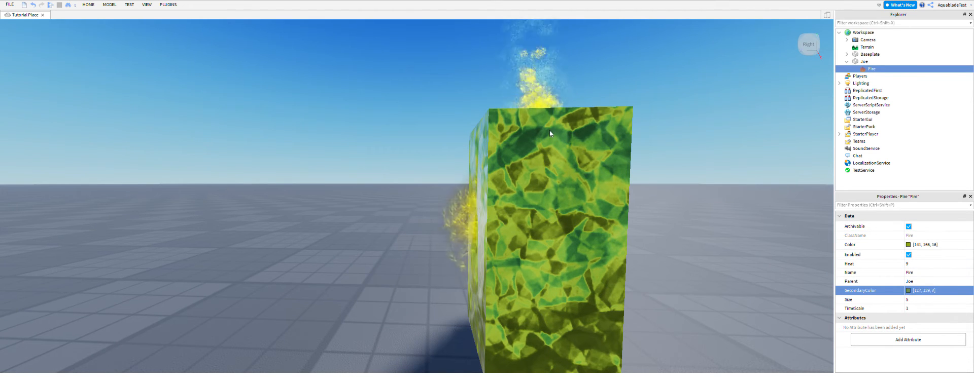
Select the Fire effect under Joe and enlarge its flames with a Size of 2000.
{"action": "left_click", "coordinate": [557, 264]}
{"action": "left_click", "coordinate": [625, 240]}
{"action": "left_click_drag", "start_coordinate": [619, 243], "coordinate": [533, 276]}
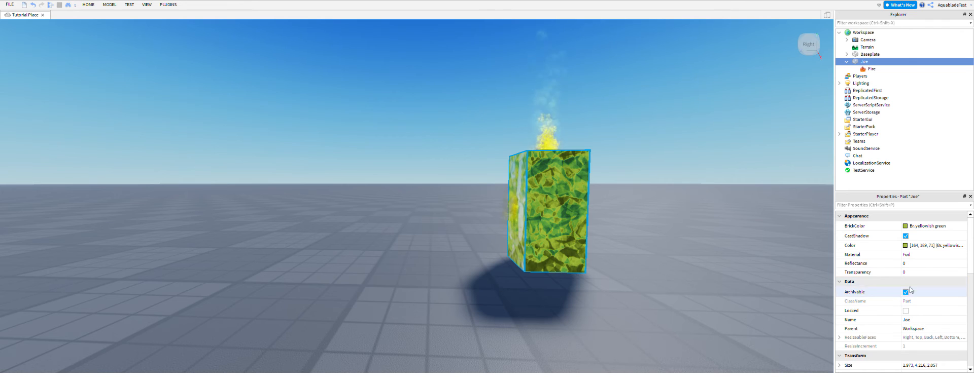
{"action": "scroll", "coordinate": [928, 274], "scroll_direction": "down", "scroll_amount": 1}
{"action": "left_click", "coordinate": [868, 69]}
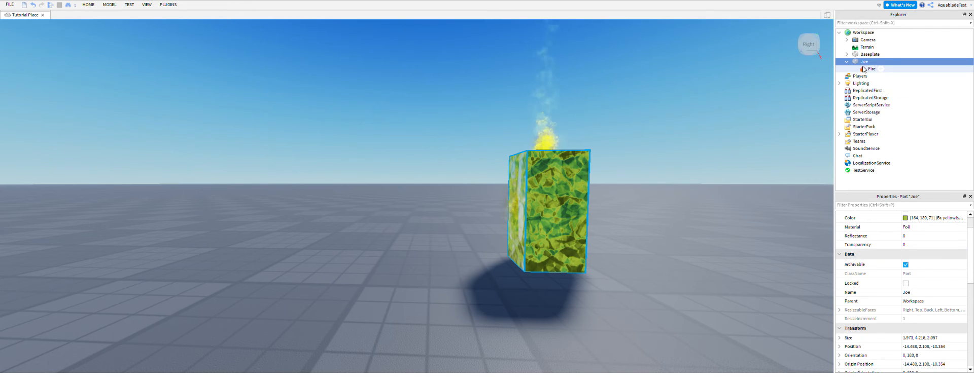
{"action": "left_click", "coordinate": [891, 300]}
{"action": "type", "text": "2000"}
{"action": "key", "text": "Return"}
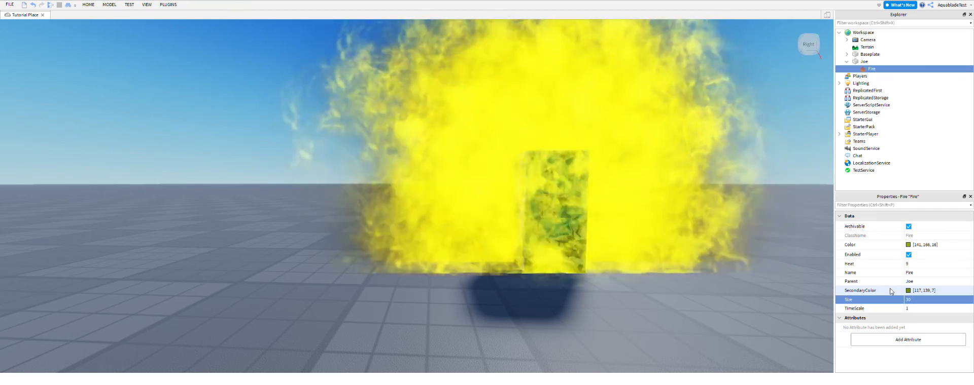
Set the Fire effect's Heat to 100 and view the flames from several angles and distances.
{"action": "right_click_drag", "start_coordinate": [664, 300], "coordinate": [669, 300]}
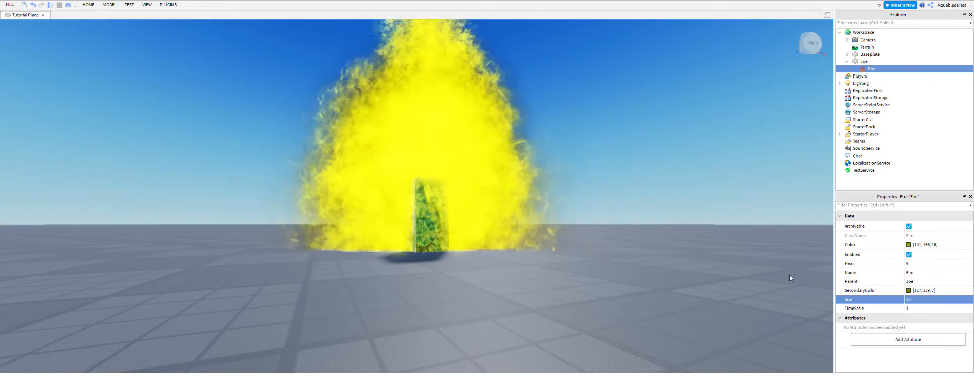
{"action": "left_click", "coordinate": [924, 264]}
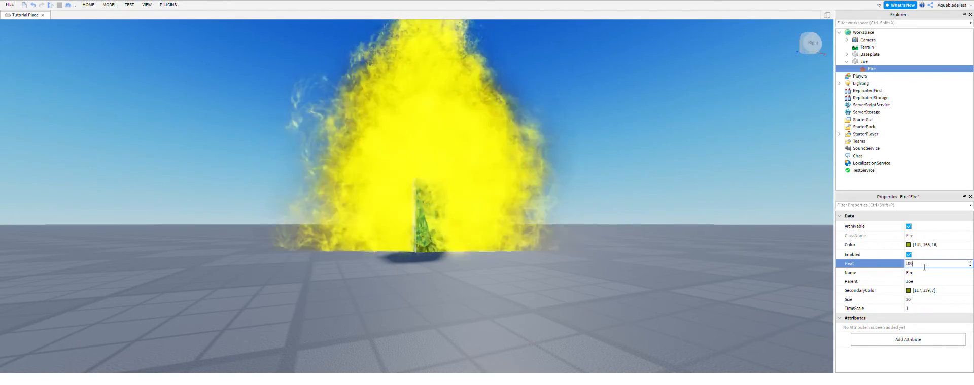
{"action": "key", "text": "Return"}
{"action": "left_click", "coordinate": [649, 279]}
{"action": "right_click_drag", "start_coordinate": [648, 279], "coordinate": [648, 279]}
{"action": "scroll", "coordinate": [648, 279], "scroll_direction": "down", "scroll_amount": 5}
{"action": "scroll", "coordinate": [648, 280], "scroll_direction": "up", "scroll_amount": 4}
{"action": "right_click_drag", "start_coordinate": [647, 279], "coordinate": [643, 279]}
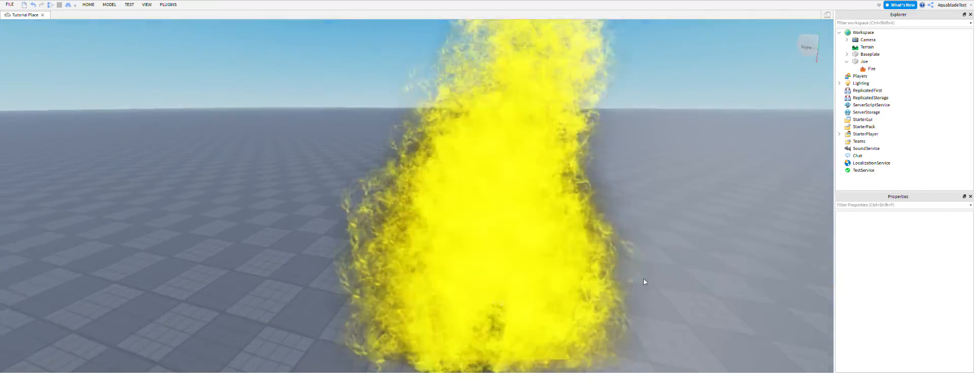
{"action": "scroll", "coordinate": [643, 280], "scroll_direction": "down", "scroll_amount": 4}
Delete the Fire effect from the Joe part and look over the bare block.
{"action": "left_click", "coordinate": [876, 69]}
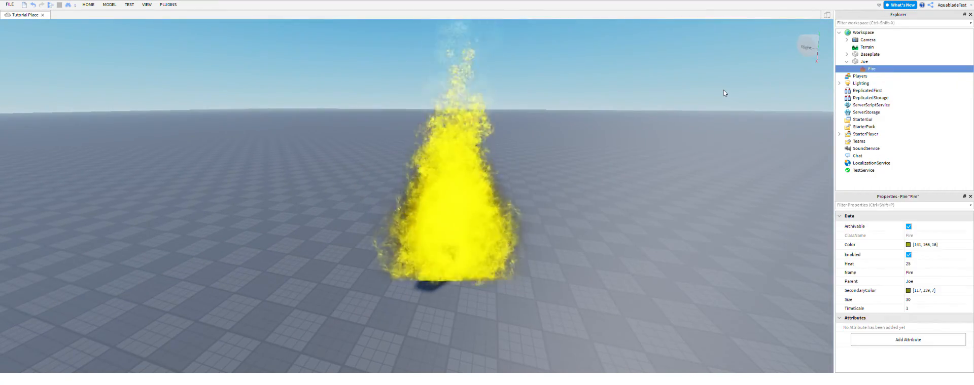
{"action": "key", "text": "Delete"}
{"action": "right_click_drag", "start_coordinate": [574, 163], "coordinate": [574, 173]}
{"action": "scroll", "coordinate": [574, 173], "scroll_direction": "up", "scroll_amount": 3}
{"action": "scroll", "coordinate": [573, 173], "scroll_direction": "up", "scroll_amount": 4}
{"action": "scroll", "coordinate": [713, 169], "scroll_direction": "down", "scroll_amount": 5}
{"action": "right_click_drag", "start_coordinate": [698, 183], "coordinate": [705, 178]}
{"action": "scroll", "coordinate": [705, 178], "scroll_direction": "up", "scroll_amount": 3}
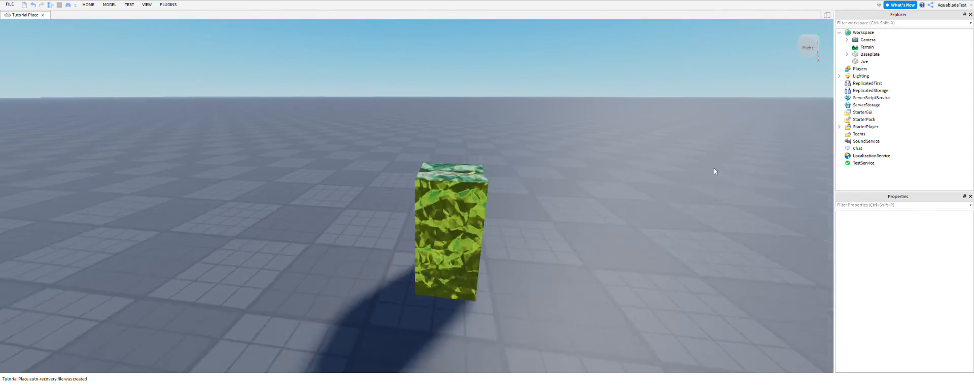
{"action": "key", "text": "a"}
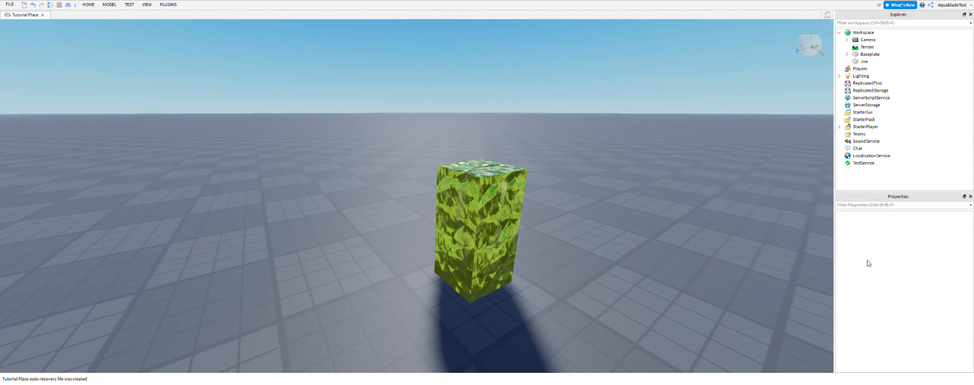
Select the Joe part and look through its Appearance, Data, Transform, Collision and Part properties.
{"action": "left_click", "coordinate": [492, 223]}
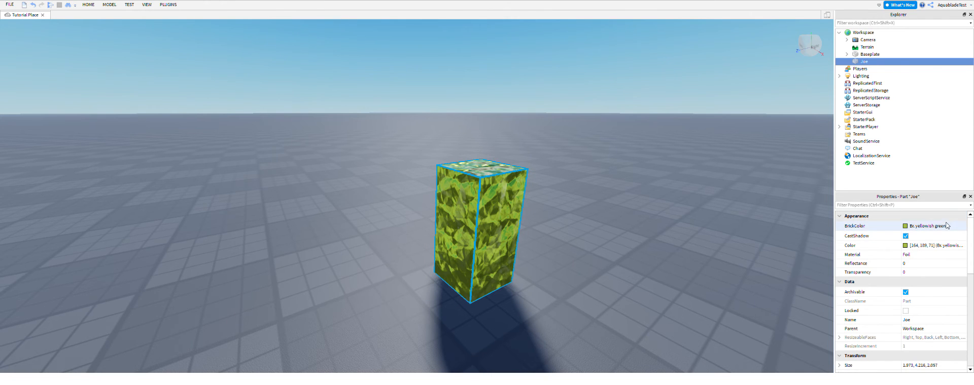
{"action": "scroll", "coordinate": [862, 263], "scroll_direction": "down", "scroll_amount": 7}
{"action": "right_click_drag", "start_coordinate": [783, 242], "coordinate": [783, 242]}
{"action": "scroll", "coordinate": [507, 203], "scroll_direction": "up", "scroll_amount": 4}
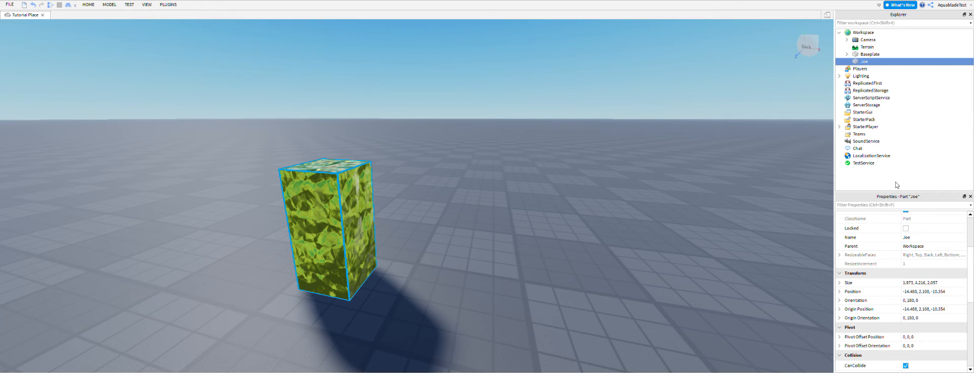
{"action": "scroll", "coordinate": [875, 231], "scroll_direction": "down", "scroll_amount": 7}
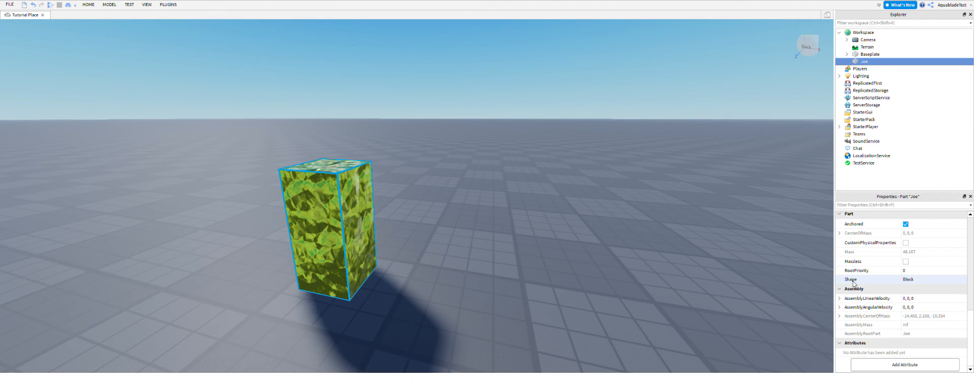
{"action": "scroll", "coordinate": [874, 251], "scroll_direction": "up", "scroll_amount": 8}
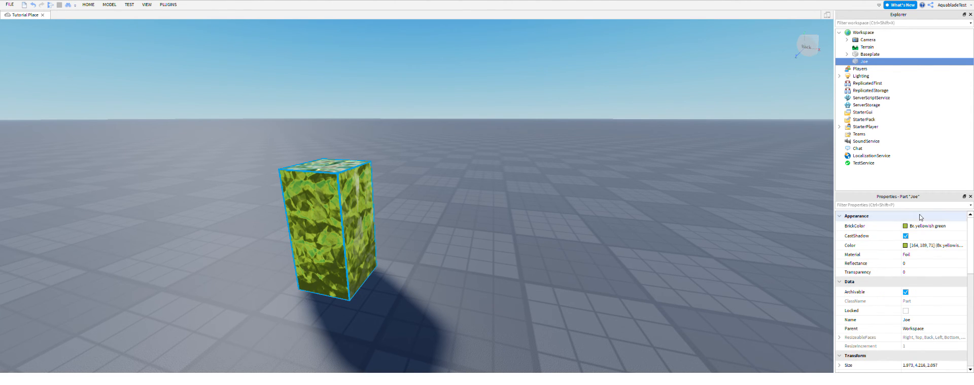
{"action": "left_click", "coordinate": [911, 229]}
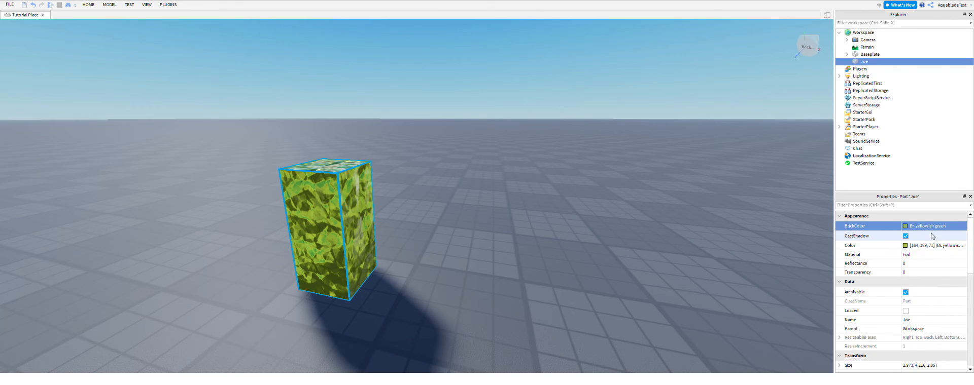
Switch the Joe part's CastShadow off and back on while viewing its shadow on the baseplate.
{"action": "right_click_drag", "start_coordinate": [513, 190], "coordinate": [463, 226]}
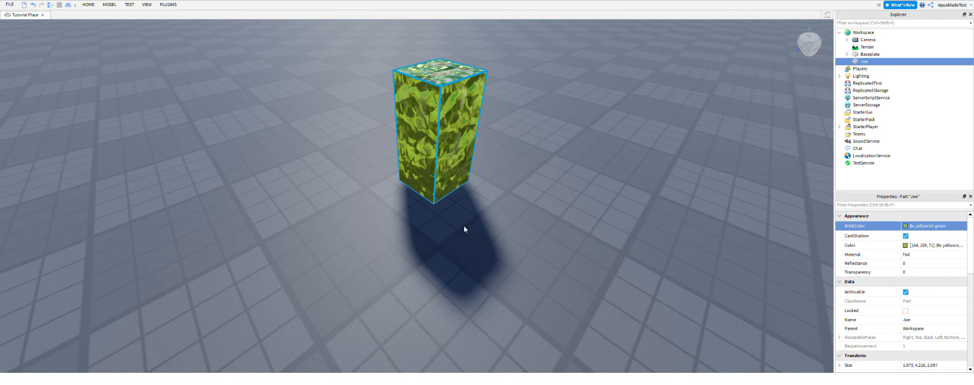
{"action": "left_click", "coordinate": [906, 236]}
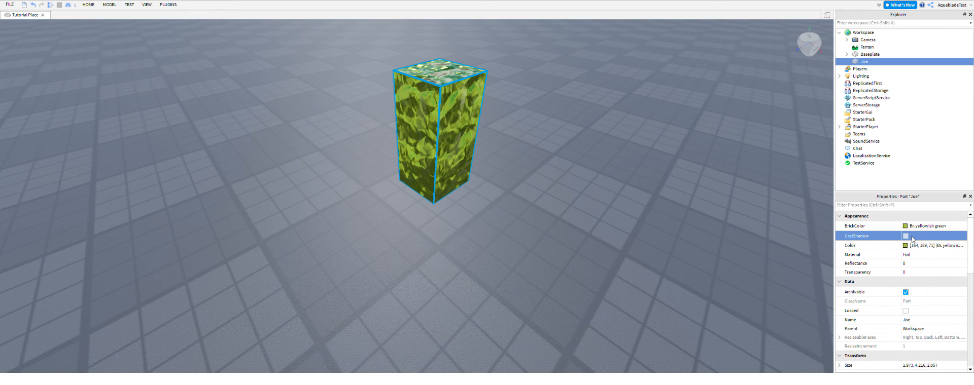
{"action": "left_click", "coordinate": [912, 237]}
{"action": "left_click", "coordinate": [911, 236]}
{"action": "left_click", "coordinate": [912, 237]}
{"action": "left_click", "coordinate": [911, 236]}
{"action": "left_click", "coordinate": [912, 237]}
{"action": "left_click", "coordinate": [912, 237]}
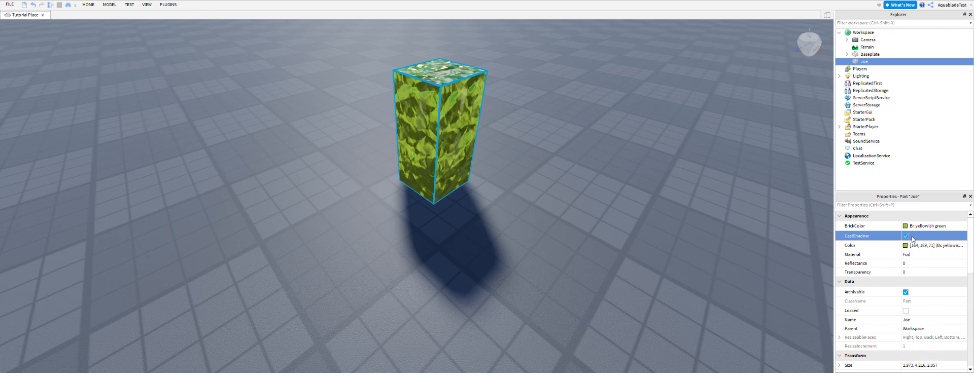
Try several blue shades on the Joe part through its Color property, from deep blue and Cadet blue to dark blue.
{"action": "left_click", "coordinate": [907, 249]}
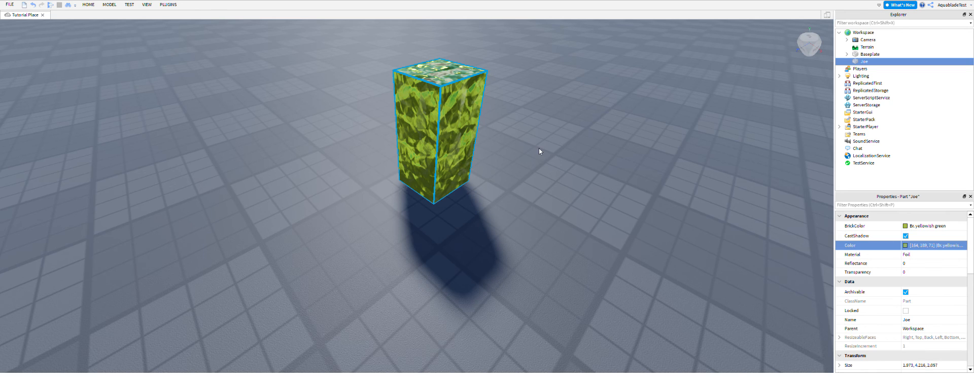
{"action": "left_click_drag", "start_coordinate": [539, 148], "coordinate": [515, 141]}
{"action": "right_click_drag", "start_coordinate": [540, 257], "coordinate": [543, 235]}
{"action": "left_click", "coordinate": [913, 248]}
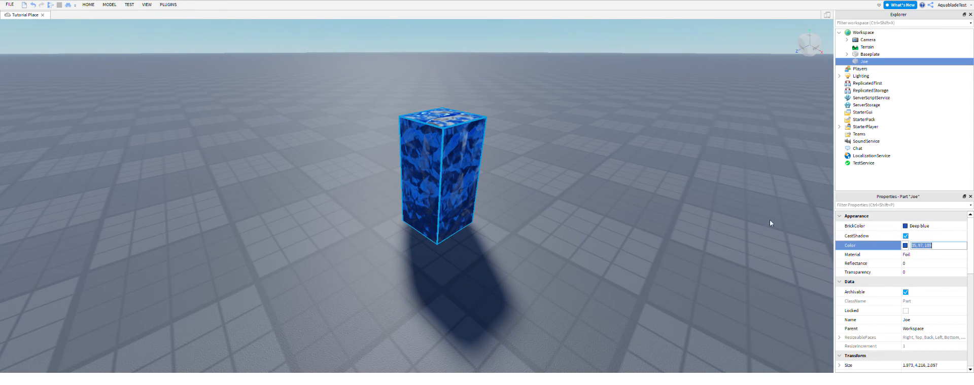
{"action": "left_click", "coordinate": [905, 246]}
{"action": "left_click", "coordinate": [528, 194]}
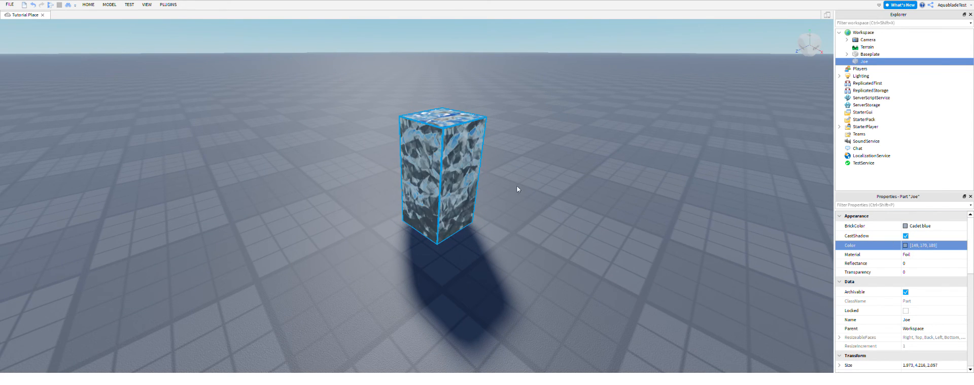
{"action": "left_click", "coordinate": [516, 183]}
{"action": "left_click_drag", "start_coordinate": [514, 184], "coordinate": [510, 108]}
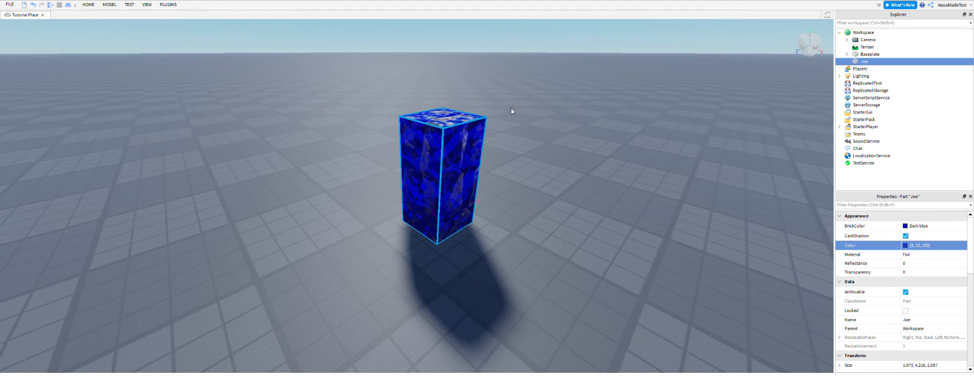
Set the Joe part's Color to a very dark green (0, 63, 12) and view it from another angle.
{"action": "left_click", "coordinate": [576, 183]}
{"action": "left_click_drag", "start_coordinate": [552, 163], "coordinate": [543, 125]}
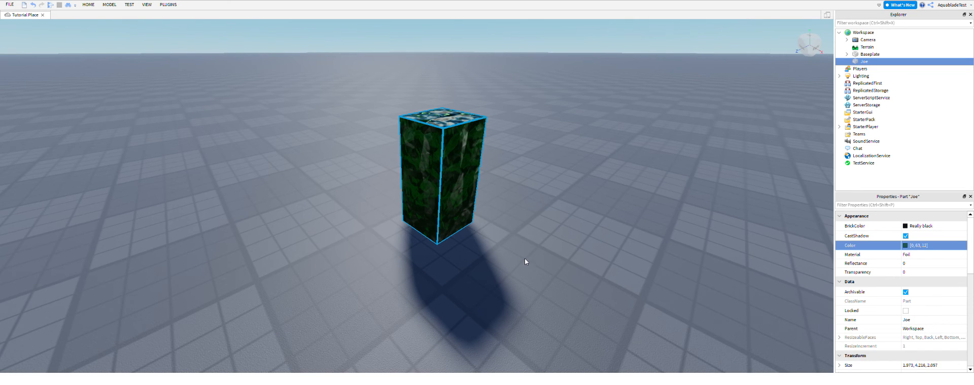
{"action": "right_click_drag", "start_coordinate": [558, 228], "coordinate": [570, 226]}
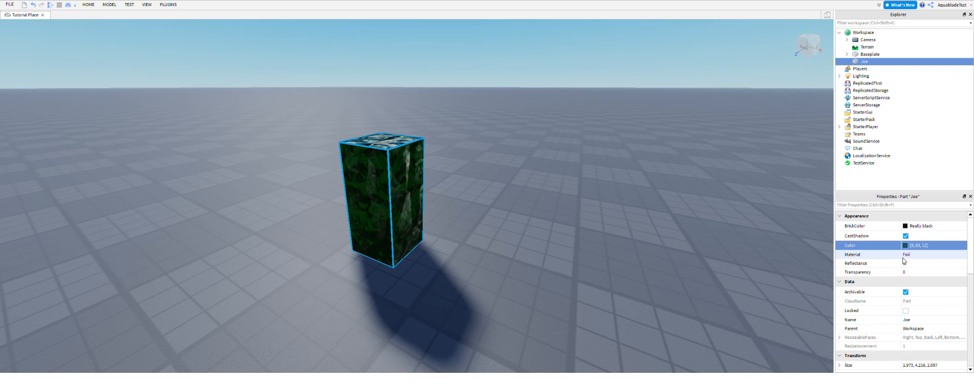
Change the Joe part's material to CorrodedMetal.
{"action": "scroll", "coordinate": [922, 251], "scroll_direction": "down", "scroll_amount": 1}
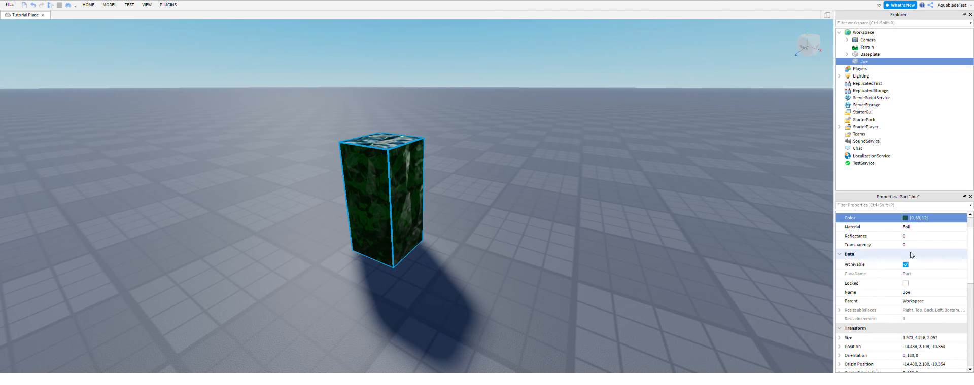
{"action": "left_click", "coordinate": [933, 227]}
{"action": "left_click", "coordinate": [962, 226]}
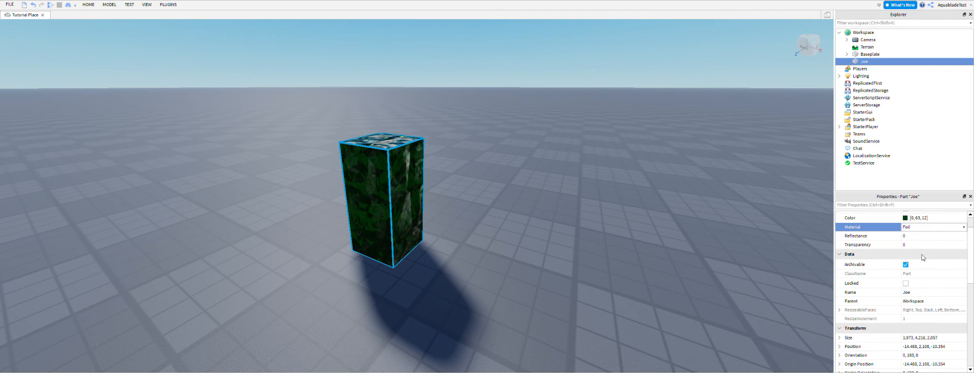
{"action": "left_click", "coordinate": [922, 259]}
Try a Reflectance of 1 on the corroded metal Joe part and return it to 0.
{"action": "left_click", "coordinate": [917, 237]}
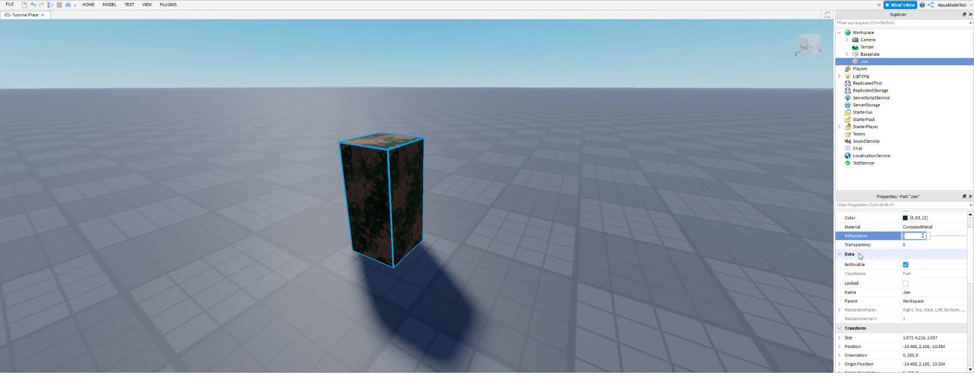
{"action": "type", "text": "1"}
{"action": "key", "text": "Return"}
{"action": "left_click", "coordinate": [908, 236]}
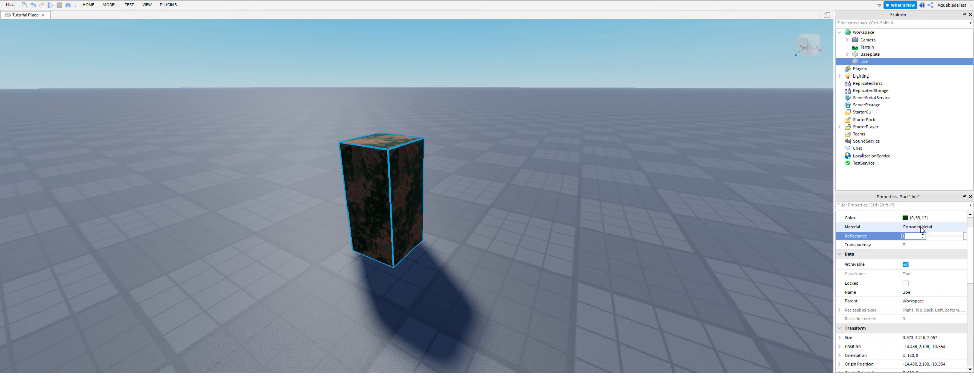
{"action": "type", "text": "0"}
{"action": "key", "text": "Return"}
Change the Joe part's material to SmoothPlastic and try a Reflectance of 2 on it, cancelling the reflectance change.
{"action": "left_click", "coordinate": [917, 228]}
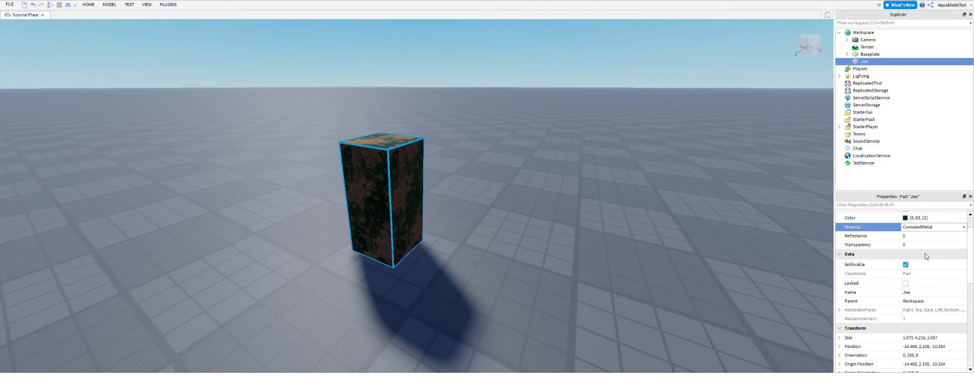
{"action": "left_click", "coordinate": [915, 275]}
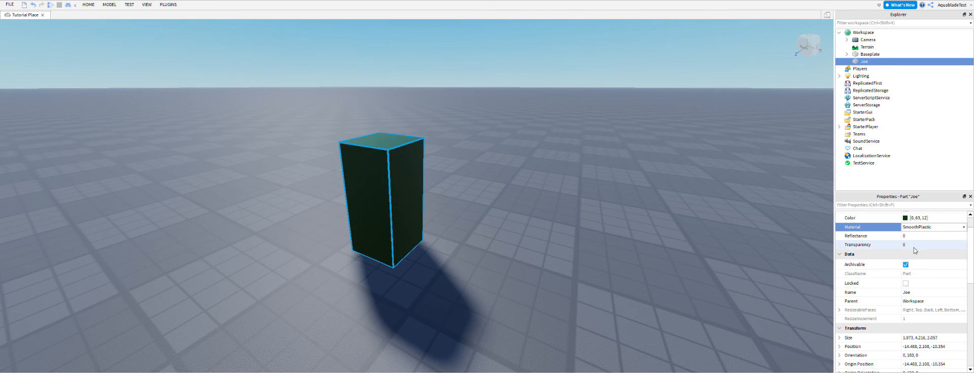
{"action": "left_click", "coordinate": [916, 238]}
{"action": "type", "text": "2"}
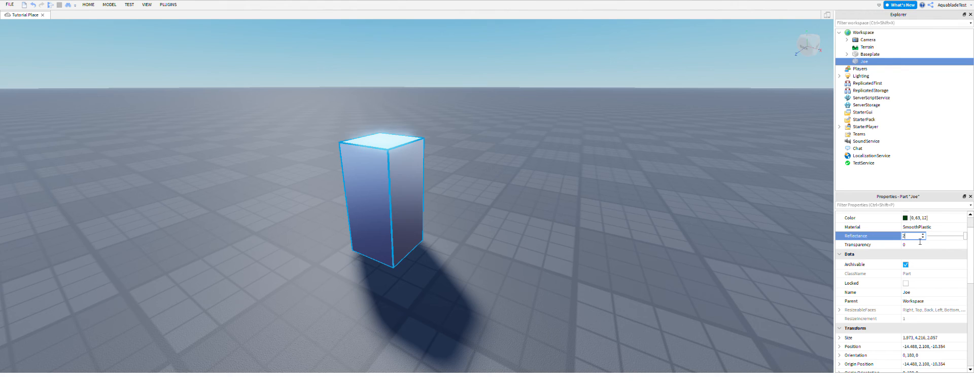
{"action": "key", "text": "Escape"}
Try Transparency values of 0.5, 1 and 0.75 on the Joe part.
{"action": "left_click", "coordinate": [912, 245]}
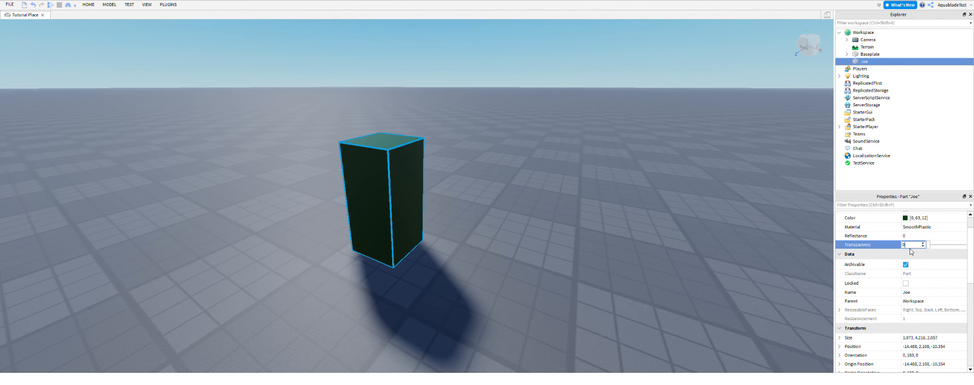
{"action": "type", "text": "0.5"}
{"action": "key", "text": "Return"}
{"action": "left_click", "coordinate": [911, 247]}
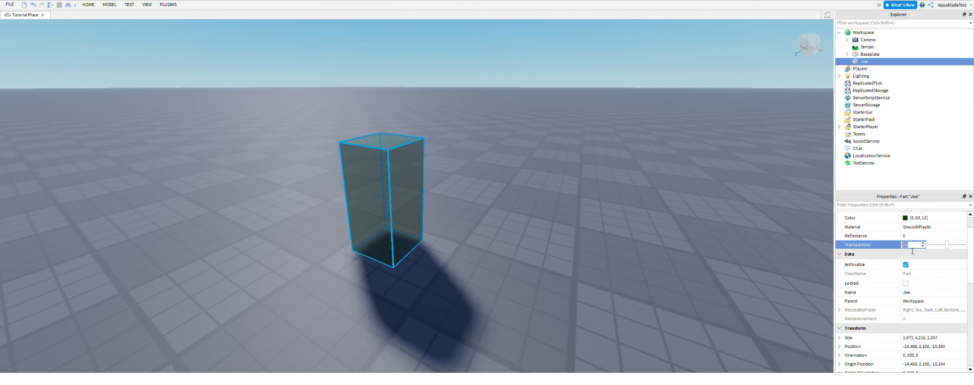
{"action": "type", "text": "1"}
{"action": "key", "text": "BackSpace"}
{"action": "type", "text": "0.7"}
{"action": "key", "text": "BackSpace"}
{"action": "key", "text": "BackSpace"}
{"action": "key", "text": "BackSpace"}
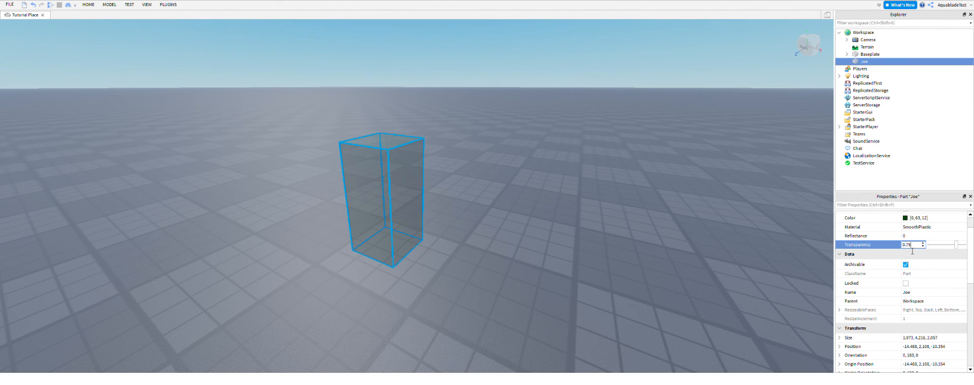
Try a Transparency of 0.2 on the Joe part and restore it to 0.
{"action": "type", "text": "0.2"}
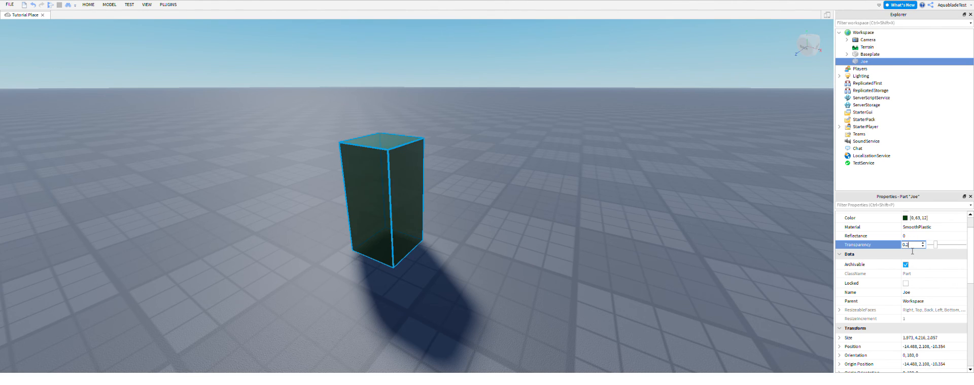
{"action": "key", "text": "BackSpace"}
{"action": "key", "text": "BackSpace"}
{"action": "key", "text": "BackSpace"}
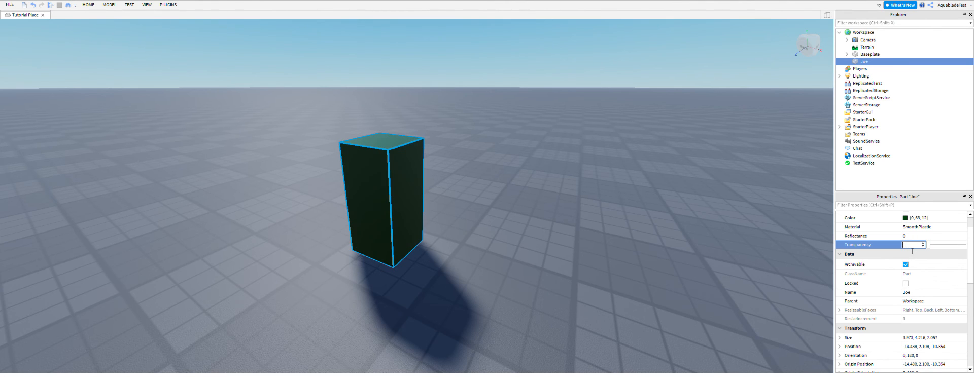
{"action": "type", "text": "0"}
{"action": "key", "text": "Return"}
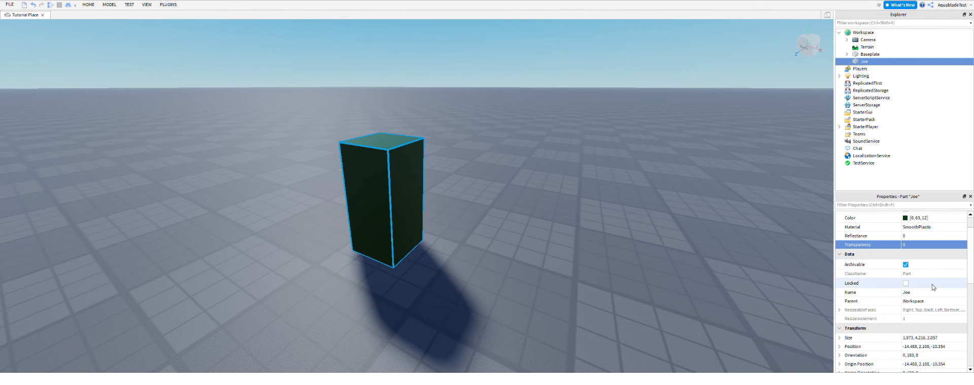
Look through Joe's Collision and Part properties, open its Shape setting, and deselect the part.
{"action": "scroll", "coordinate": [902, 228], "scroll_direction": "down", "scroll_amount": 5}
{"action": "scroll", "coordinate": [902, 227], "scroll_direction": "down", "scroll_amount": 1}
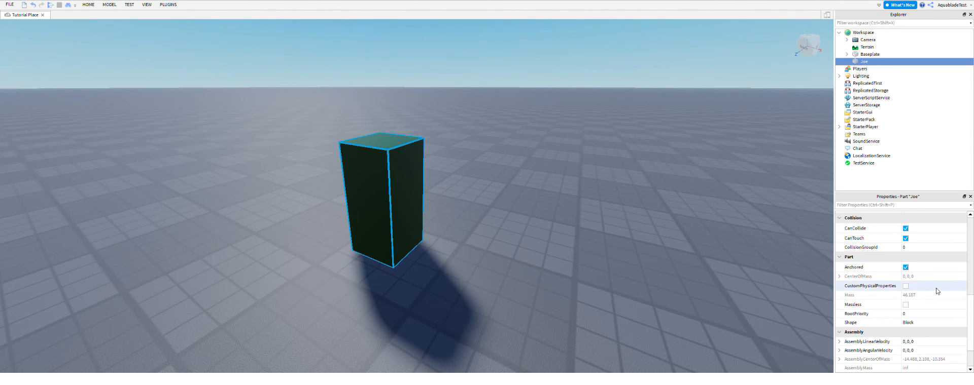
{"action": "left_click", "coordinate": [908, 324]}
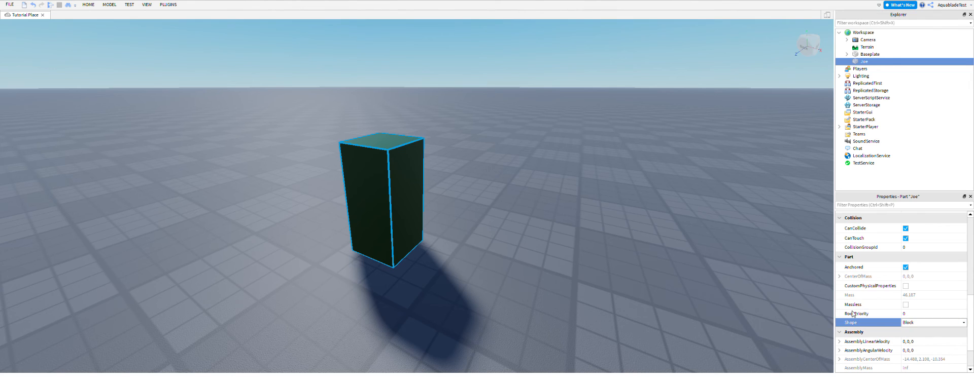
{"action": "left_click", "coordinate": [457, 218]}
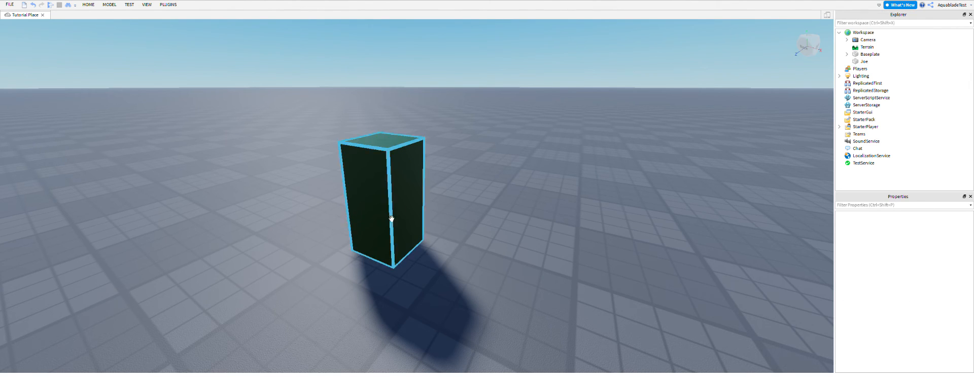
Insert a new sphere part above Joe and delete it.
{"action": "left_click", "coordinate": [391, 217]}
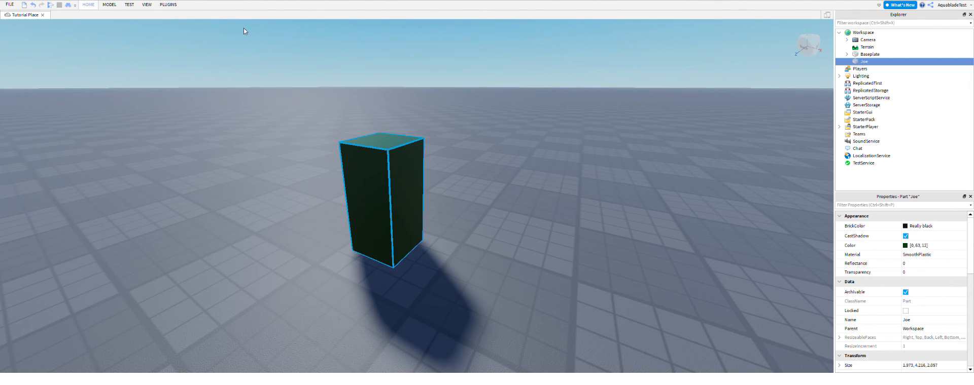
{"action": "left_click", "coordinate": [227, 63]}
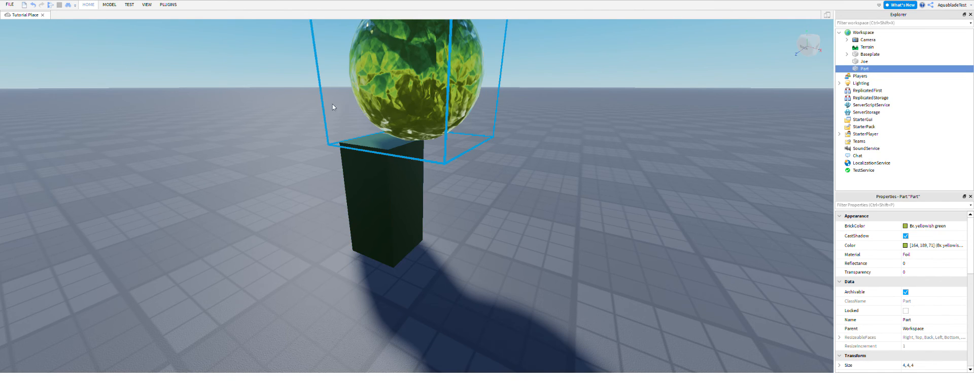
{"action": "key", "text": "Delete"}
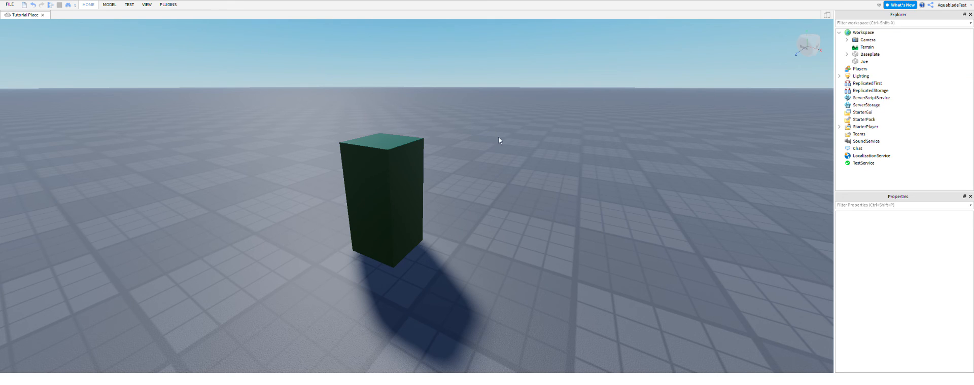
Select the Joe part and review its Shape, Anchored, CanCollide and CanTouch properties.
{"action": "left_click", "coordinate": [416, 160]}
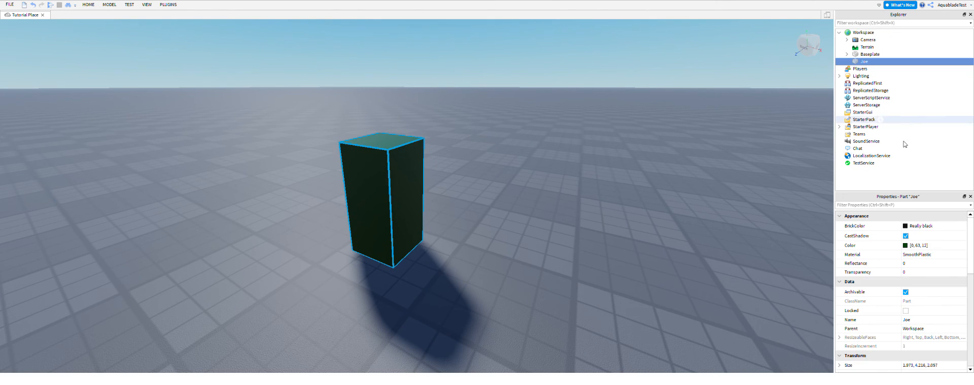
{"action": "scroll", "coordinate": [880, 255], "scroll_direction": "down", "scroll_amount": 10}
{"action": "left_click", "coordinate": [949, 296]}
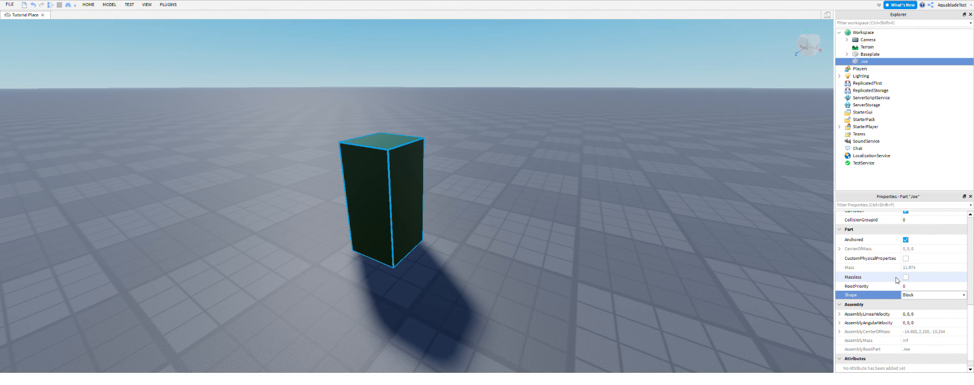
{"action": "scroll", "coordinate": [930, 278], "scroll_direction": "up", "scroll_amount": 3}
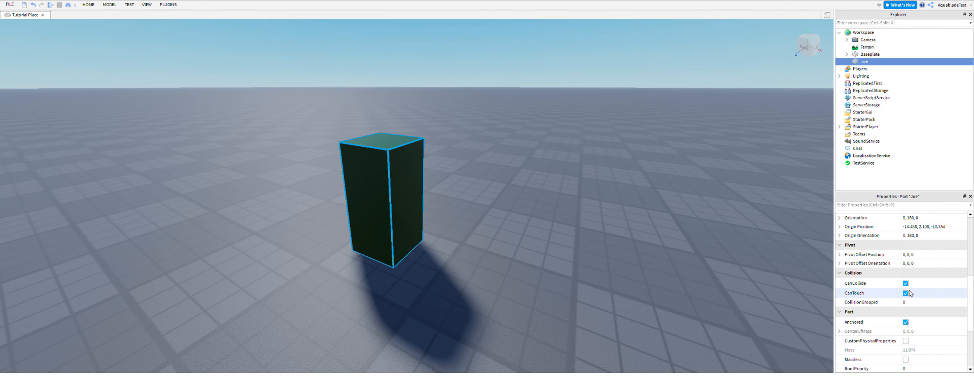
Turn off CanCollide on the Joe part and playtest by walking the character back and forth through it.
{"action": "left_click", "coordinate": [905, 284]}
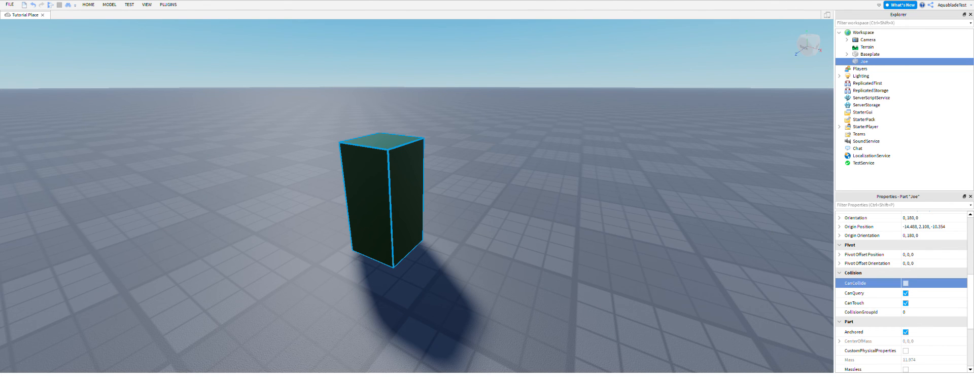
{"action": "left_click", "coordinate": [50, 4]}
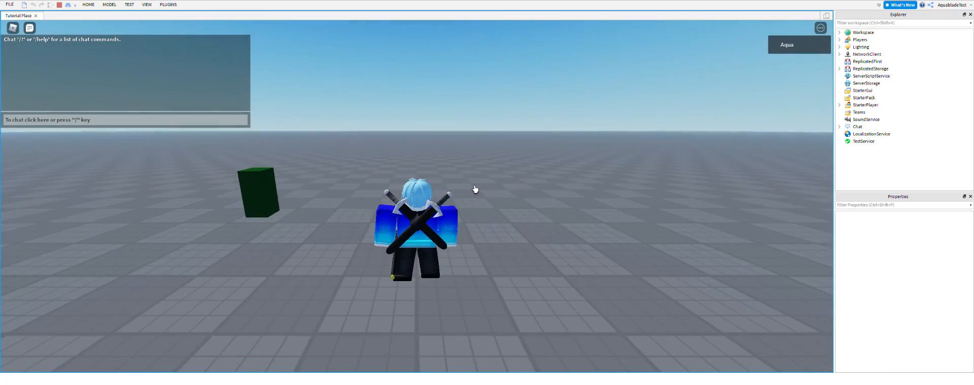
{"action": "key", "text": "w"}
{"action": "right_click_drag", "start_coordinate": [475, 189], "coordinate": [475, 189]}
{"action": "key", "text": "s"}
{"action": "key", "text": "w"}
{"action": "key", "text": "s"}
{"action": "key", "text": "w"}
{"action": "left_click", "coordinate": [59, 5]}
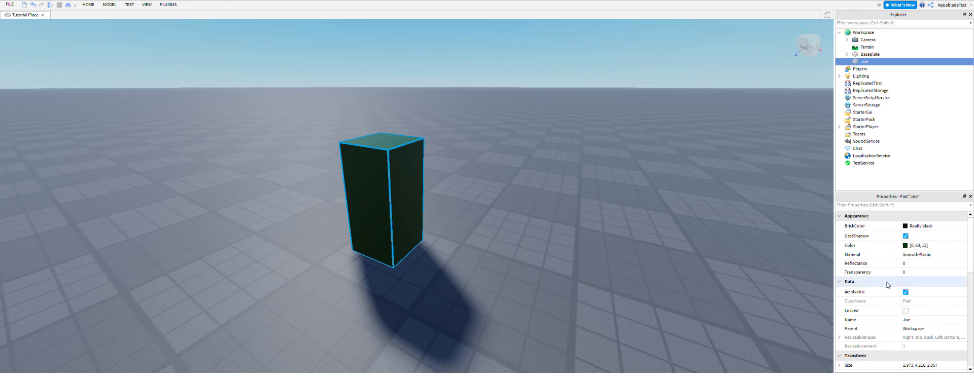
Turn CanCollide back on for the Joe part and deselect it.
{"action": "scroll", "coordinate": [893, 281], "scroll_direction": "down", "scroll_amount": 6}
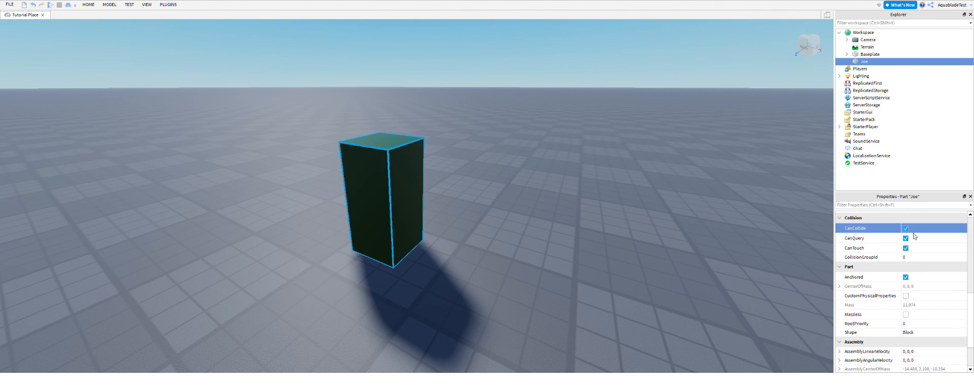
{"action": "left_click", "coordinate": [631, 307]}
{"action": "scroll", "coordinate": [631, 306], "scroll_direction": "up", "scroll_amount": 5}
{"action": "scroll", "coordinate": [631, 306], "scroll_direction": "down", "scroll_amount": 5}
{"action": "right_click_drag", "start_coordinate": [631, 306], "coordinate": [584, 272]}
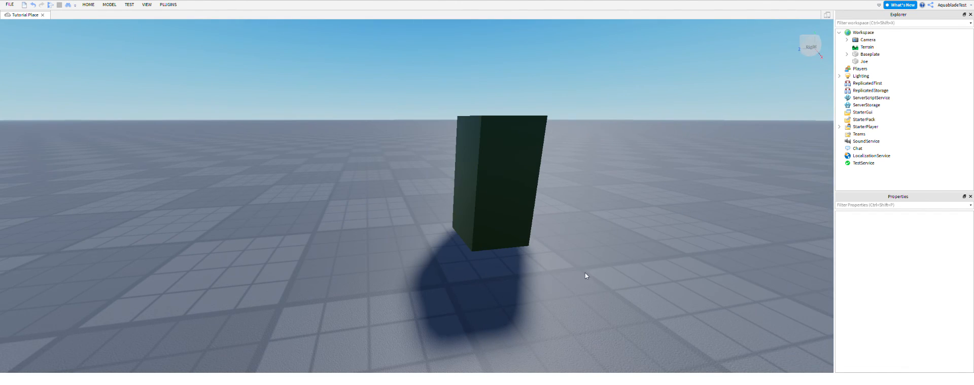
Group the Joe part into a model and expand that model in the hierarchy.
{"action": "left_click", "coordinate": [513, 178]}
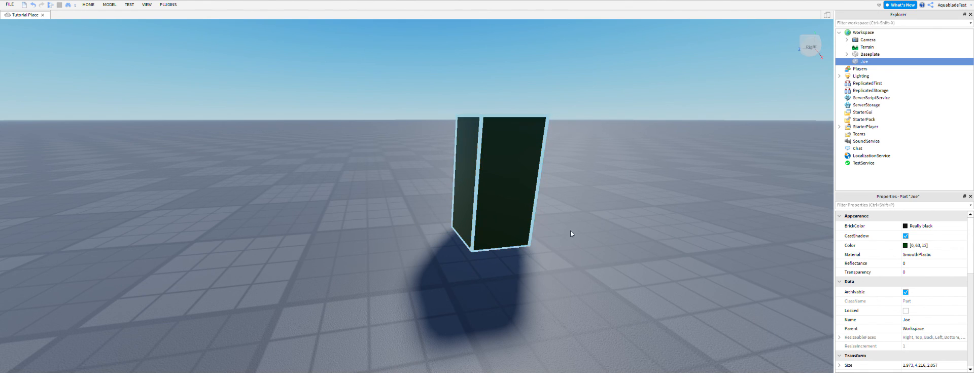
{"action": "key", "text": "ctrl+g"}
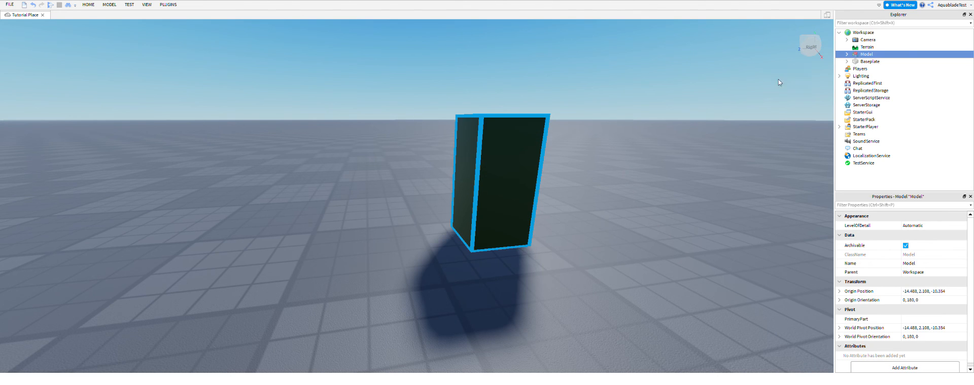
{"action": "left_click", "coordinate": [847, 54]}
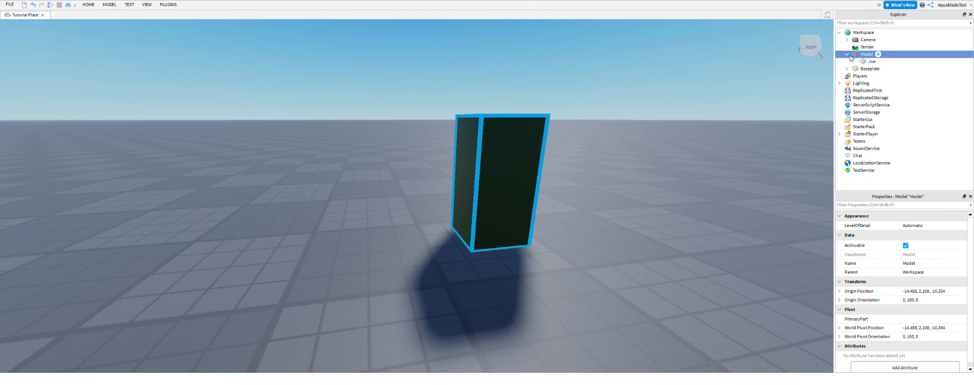
Move the Joe part out of the model into Workspace and delete the empty model.
{"action": "left_click_drag", "start_coordinate": [869, 61], "coordinate": [869, 36]}
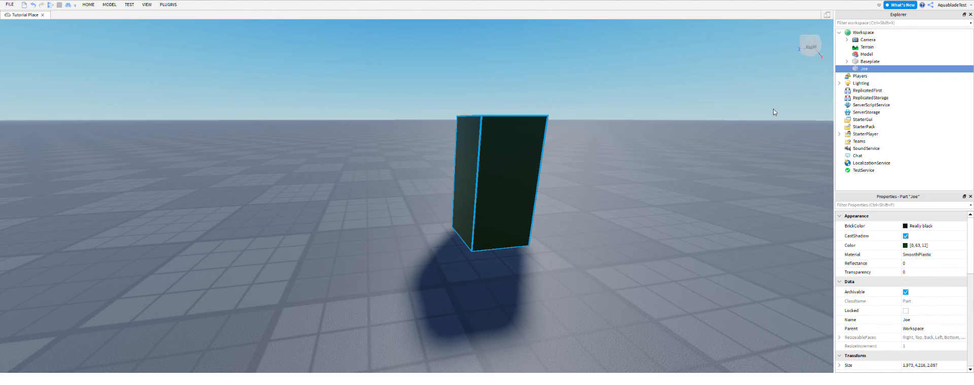
{"action": "left_click", "coordinate": [773, 108]}
{"action": "left_click", "coordinate": [866, 55]}
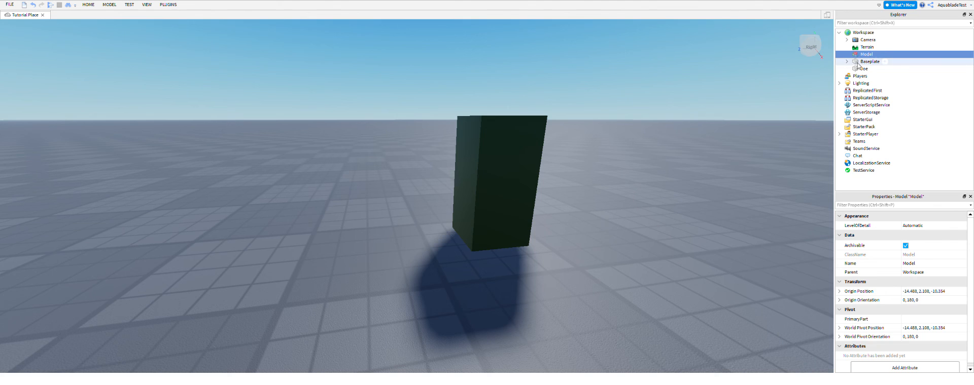
{"action": "key", "text": "Delete"}
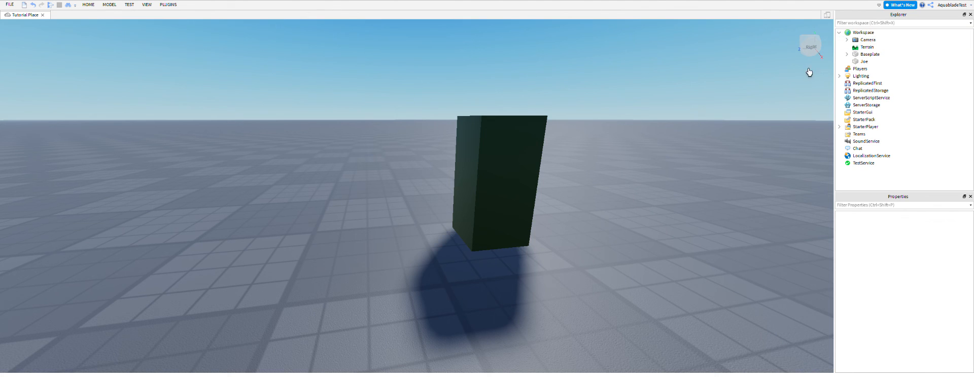
Insert a folder into Workspace and select it.
{"action": "left_click", "coordinate": [878, 32]}
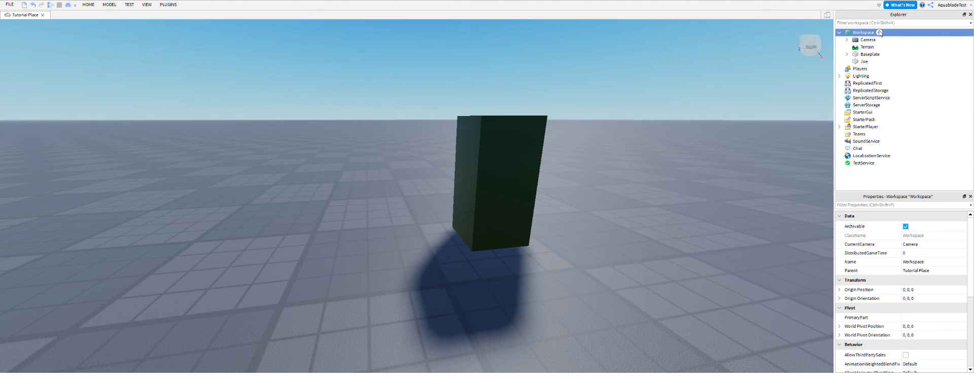
{"action": "left_click", "coordinate": [842, 93]}
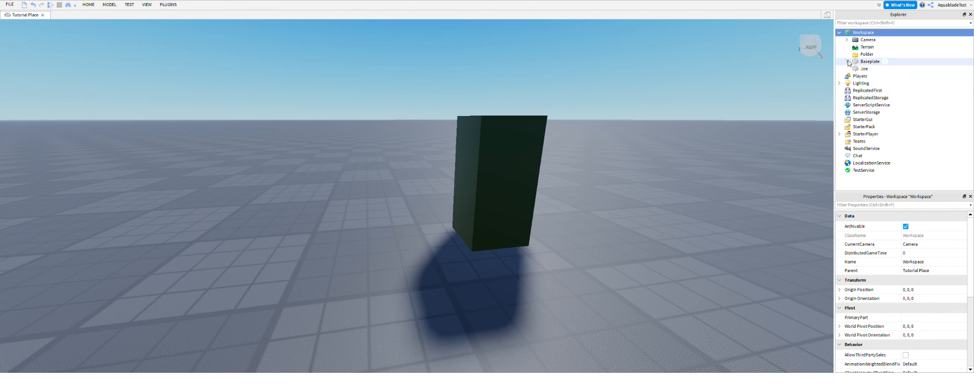
{"action": "left_click", "coordinate": [862, 54]}
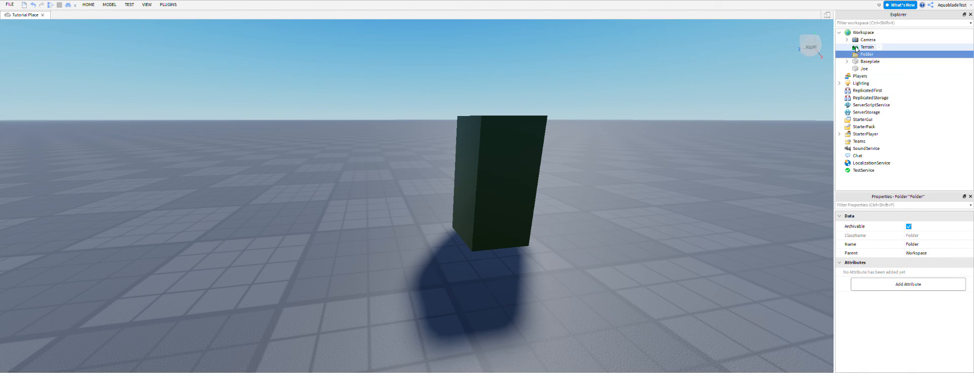
{"action": "left_click", "coordinate": [878, 33]}
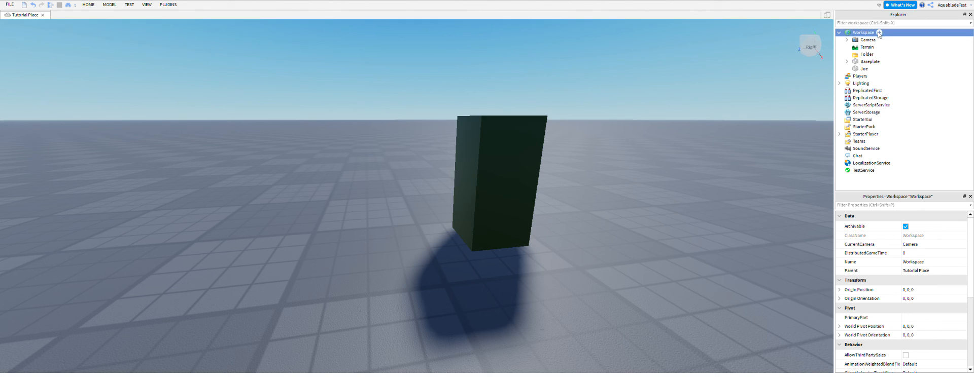
{"action": "left_click", "coordinate": [808, 94]}
{"action": "left_click", "coordinate": [865, 55]}
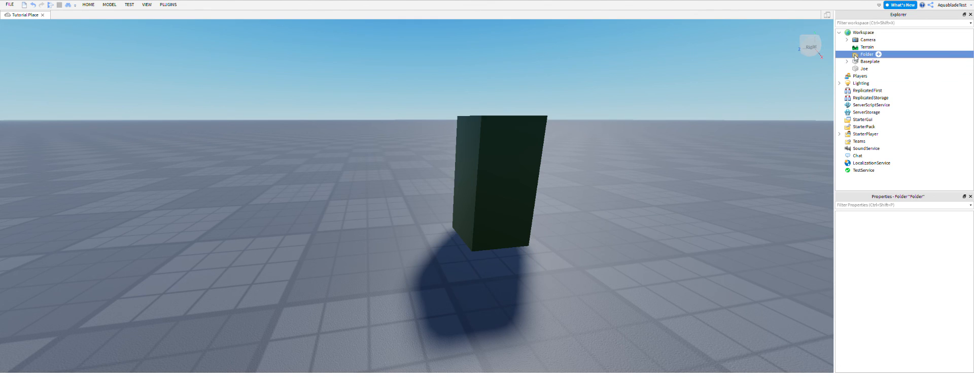
Move the Joe part into the new folder and rename the folder Map.
{"action": "left_click", "coordinate": [865, 62]}
{"action": "left_click_drag", "start_coordinate": [862, 69], "coordinate": [859, 55]}
{"action": "double_click", "coordinate": [861, 55]}
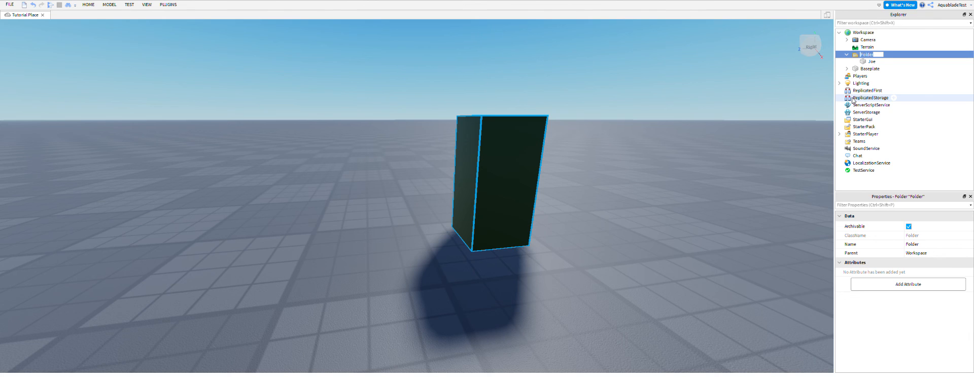
{"action": "type", "text": "Map"}
{"action": "key", "text": "Return"}
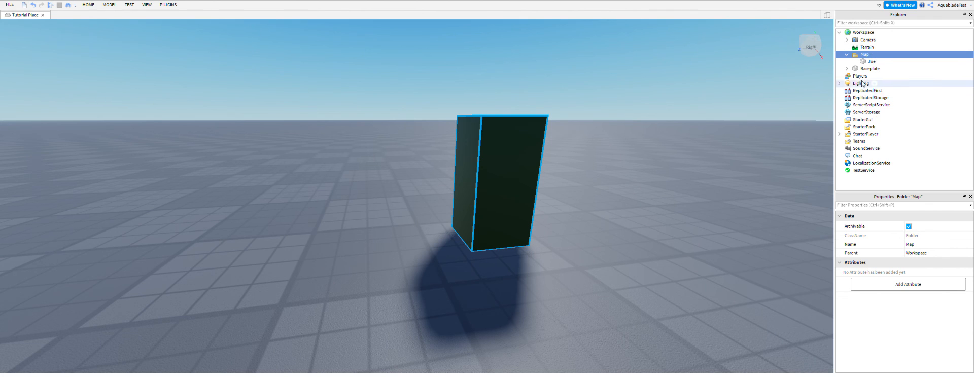
Insert a subfolder named Blocks inside Map and move the Joe part into it.
{"action": "key", "text": "Return"}
{"action": "left_click", "coordinate": [872, 62]}
{"action": "key", "text": "F2"}
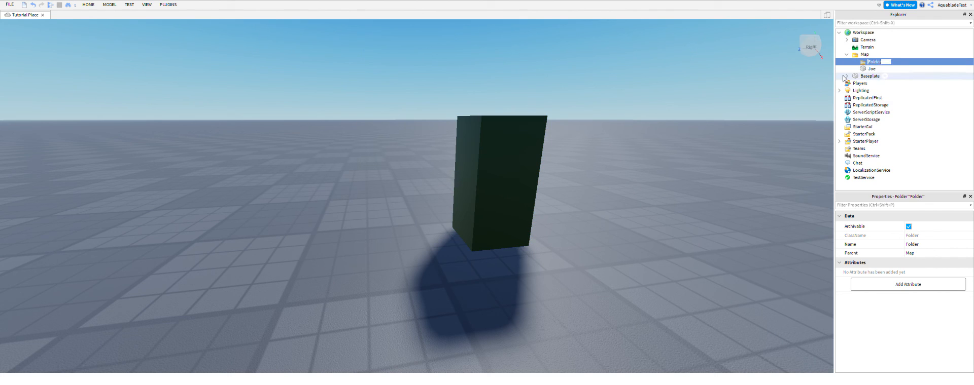
{"action": "type", "text": "C"}
{"action": "mouse_move", "coordinate": [881, 69]}
{"action": "left_mouse_down"}
{"action": "mouse_move", "coordinate": [895, 69]}
{"action": "mouse_move", "coordinate": [892, 62]}
{"action": "left_mouse_up"}
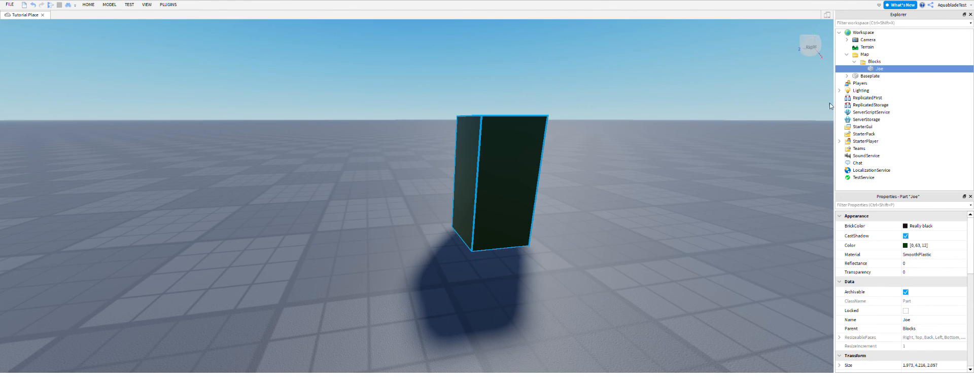
Move the Joe part back directly under Workspace and delete the Map folder with its Blocks subfolder.
{"action": "left_click", "coordinate": [830, 102]}
{"action": "left_click", "coordinate": [846, 54]}
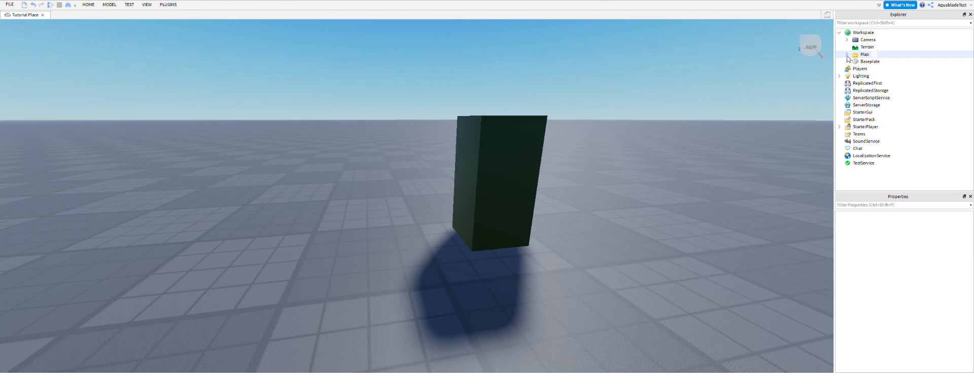
{"action": "left_click", "coordinate": [847, 54]}
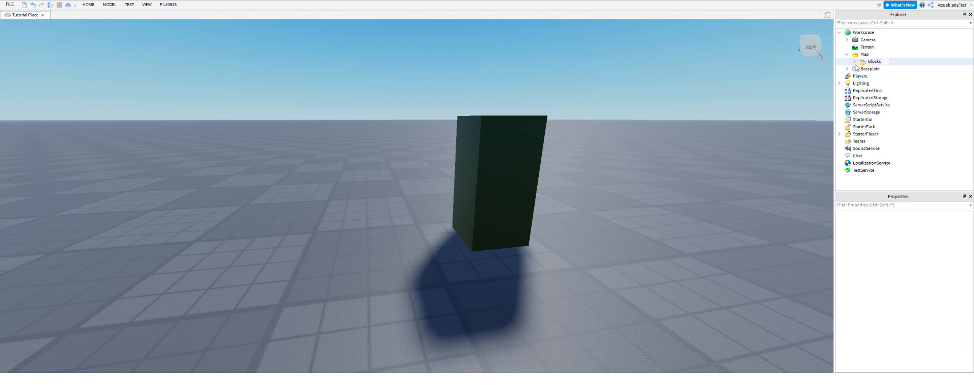
{"action": "left_click_drag", "start_coordinate": [863, 26], "coordinate": [862, 32]}
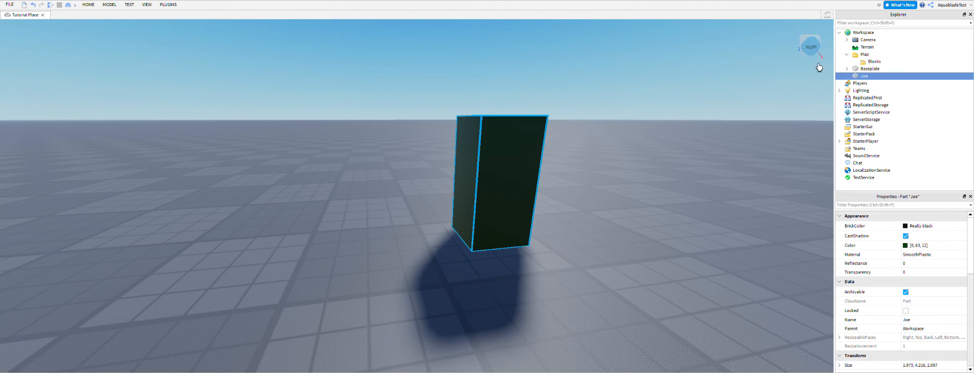
{"action": "left_click", "coordinate": [856, 57]}
{"action": "key", "text": "Delete"}
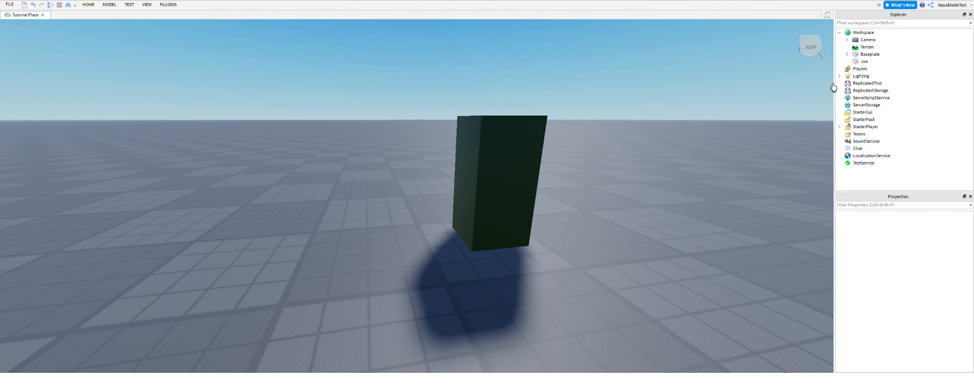
{"action": "left_click", "coordinate": [501, 160]}
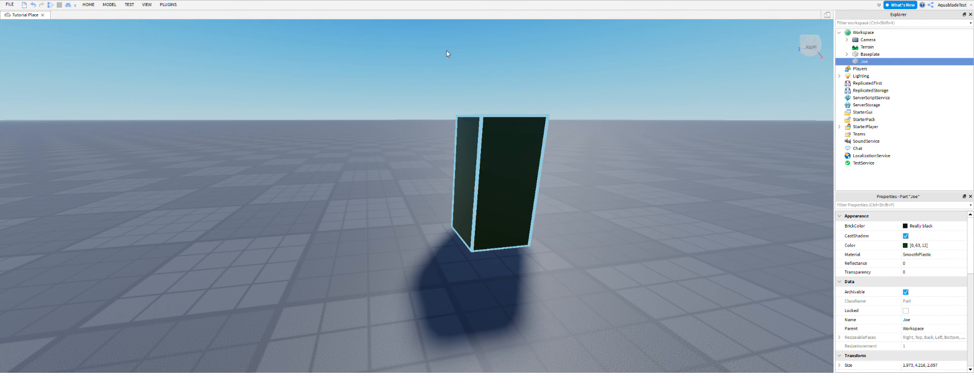
{"action": "left_click", "coordinate": [409, 137]}
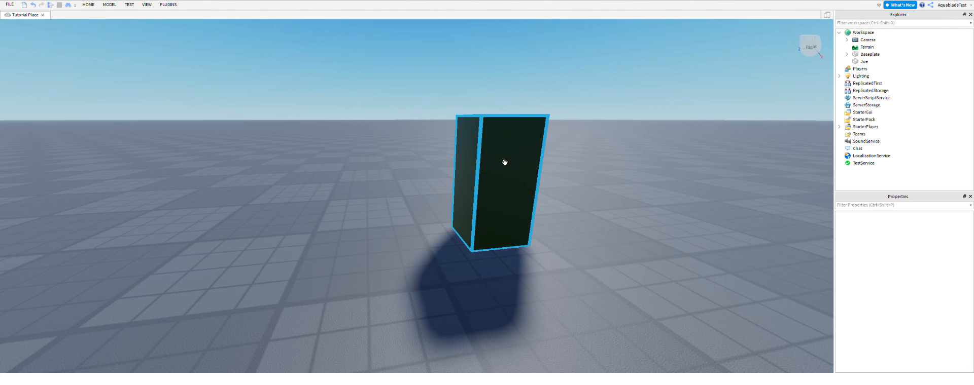
{"action": "right_click_drag", "start_coordinate": [365, 189], "coordinate": [366, 188]}
{"action": "left_click_drag", "start_coordinate": [376, 133], "coordinate": [432, 298]}
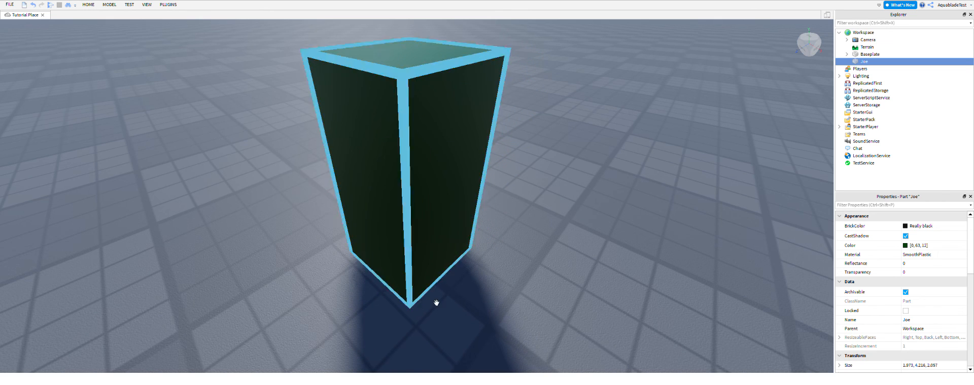
{"action": "left_click", "coordinate": [504, 260]}
{"action": "scroll", "coordinate": [516, 207], "scroll_direction": "down", "scroll_amount": 5}
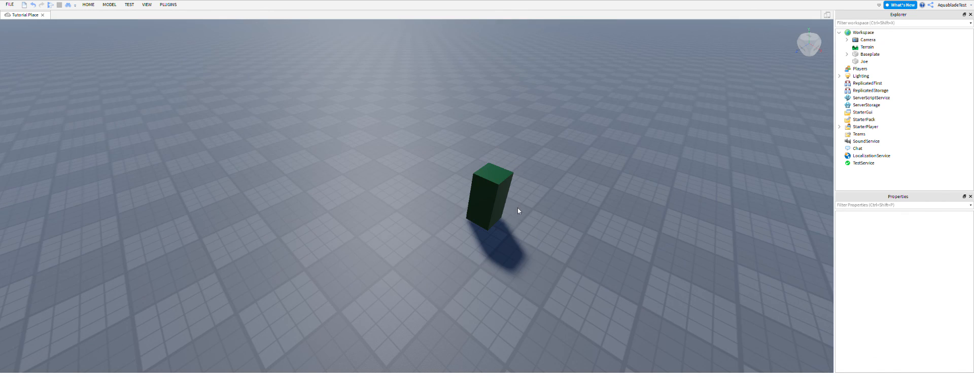
{"action": "key", "text": "d"}
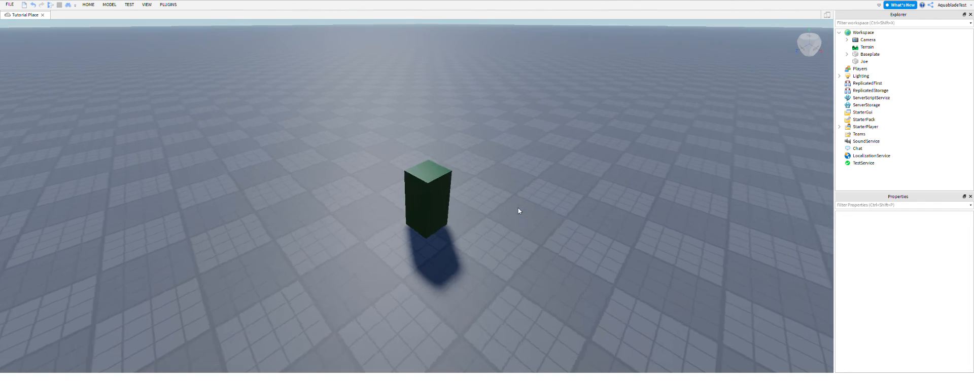